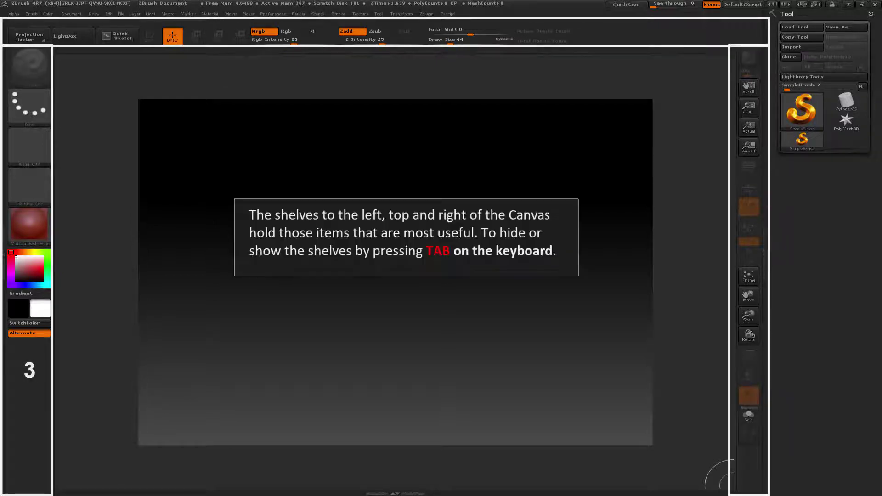
# - Hide and restore the interface shelves, and collapse and reopen the tray holding the Tool palette twice
pyautogui.press('Tab')
pyautogui.press('Tab')
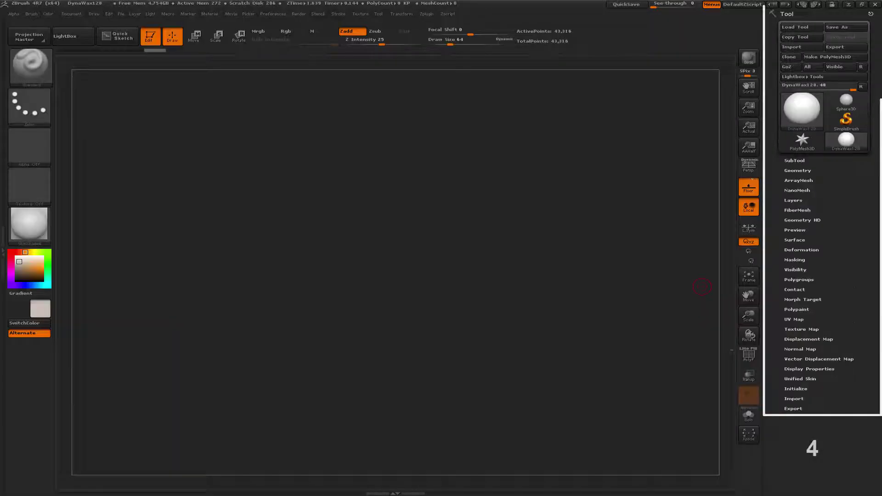
pyautogui.click(763, 243)
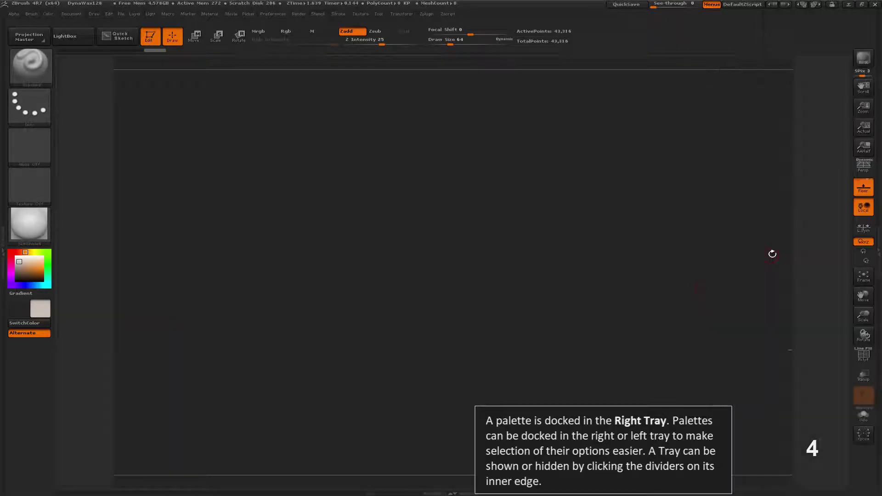
pyautogui.click(878, 250)
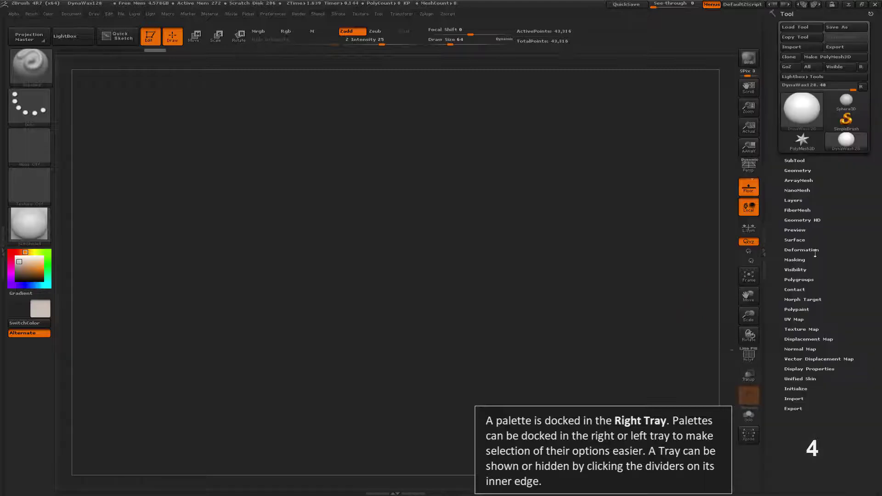
pyautogui.click(763, 251)
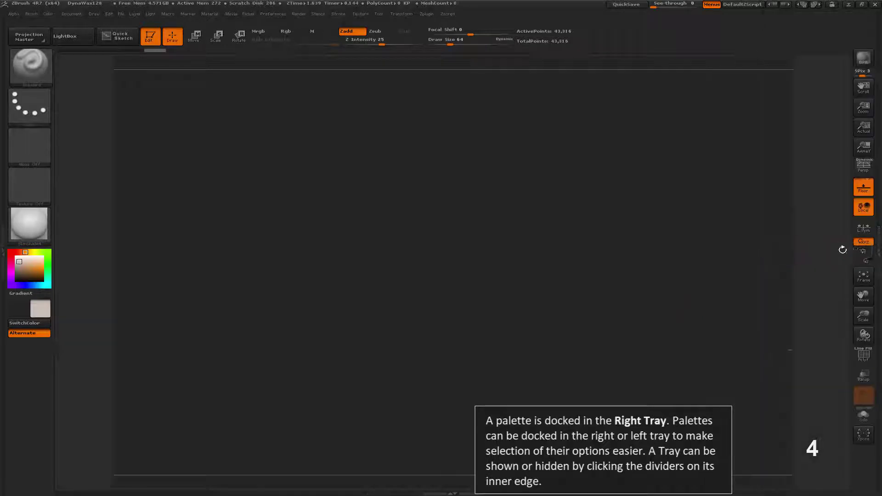
pyautogui.click(877, 253)
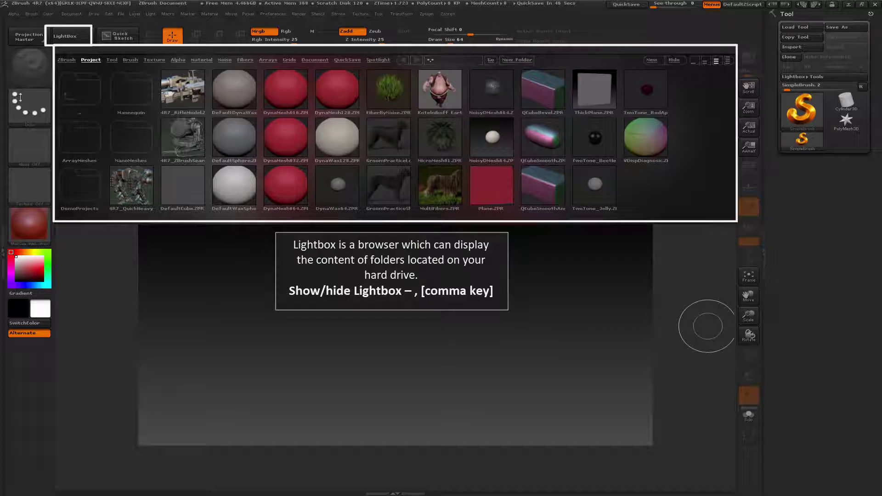
# - Toggle LightBox and browse its Tool, Brush and Texture content
pyautogui.click(65, 40)
pyautogui.click(65, 39)
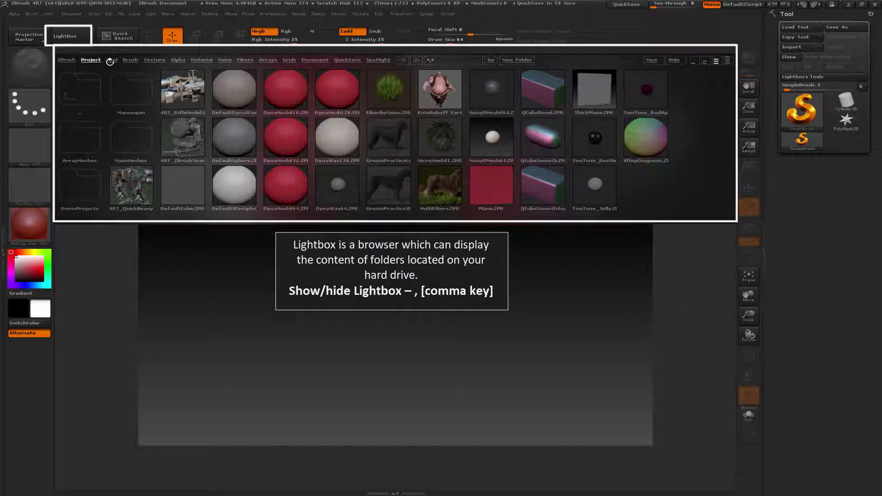
pyautogui.click(111, 61)
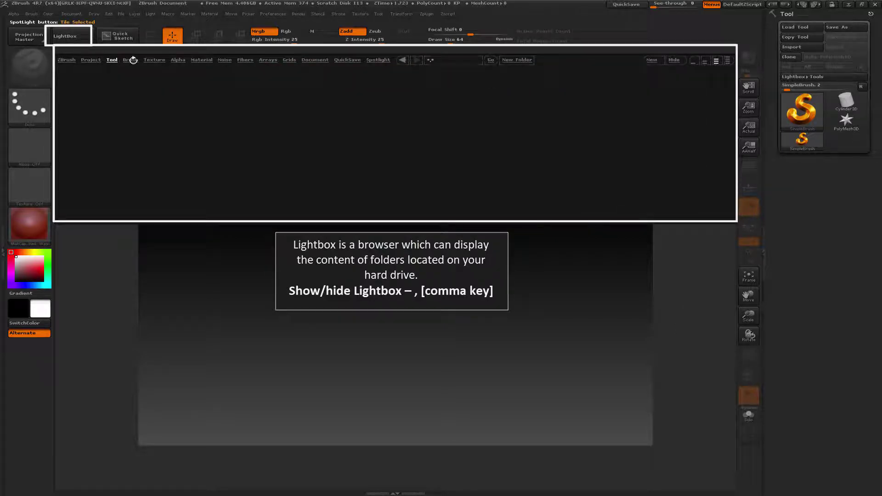
pyautogui.click(131, 60)
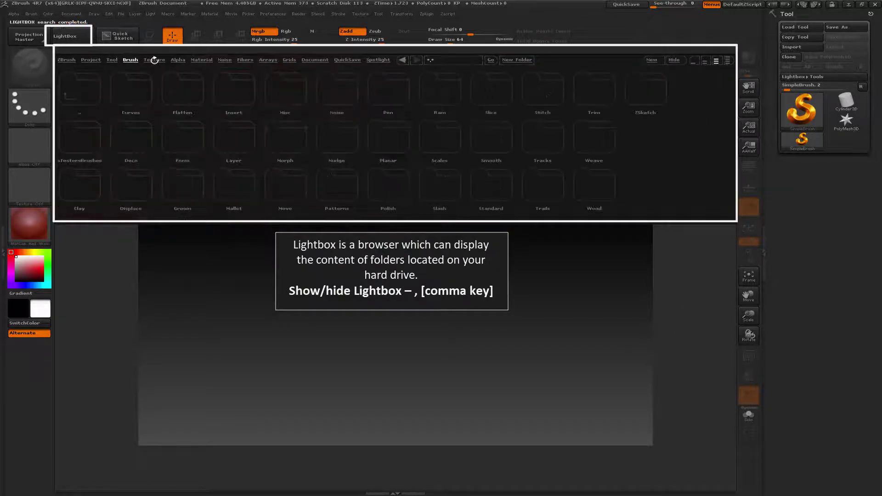
pyautogui.click(154, 60)
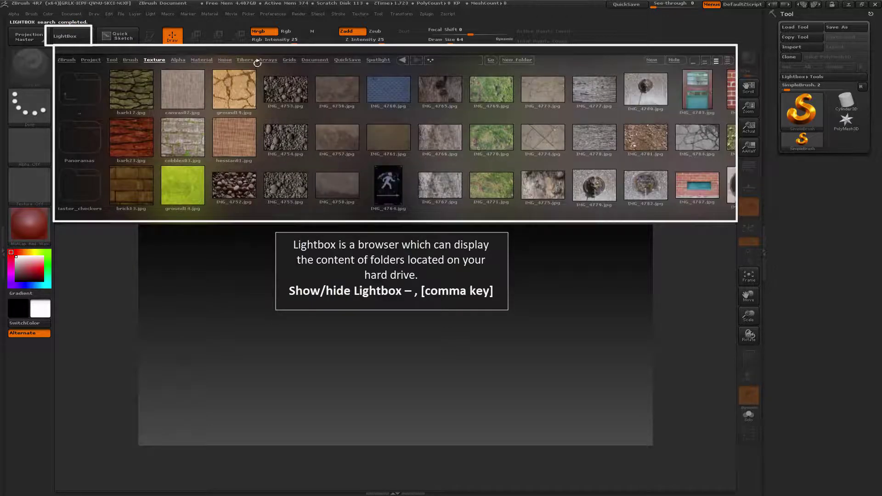
# - Load the DynaWax128.ZPR project from LightBox's project files
pyautogui.click(89, 61)
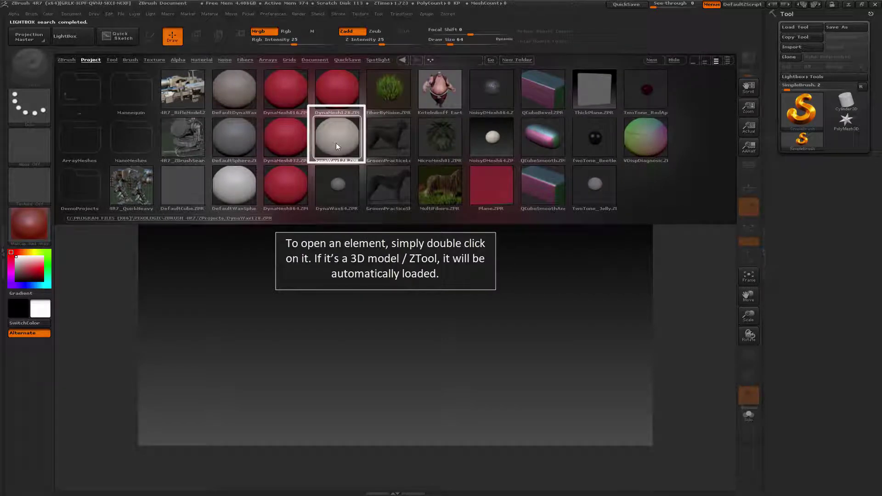
pyautogui.doubleClick(336, 144)
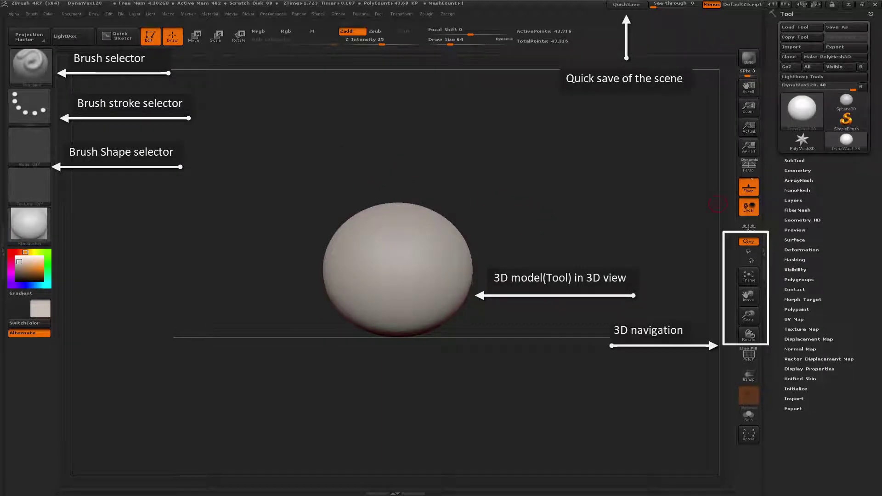
# - Examine the tool's Geometry settings, including the DynaMesh options, and collapse them again
pyautogui.click(809, 170)
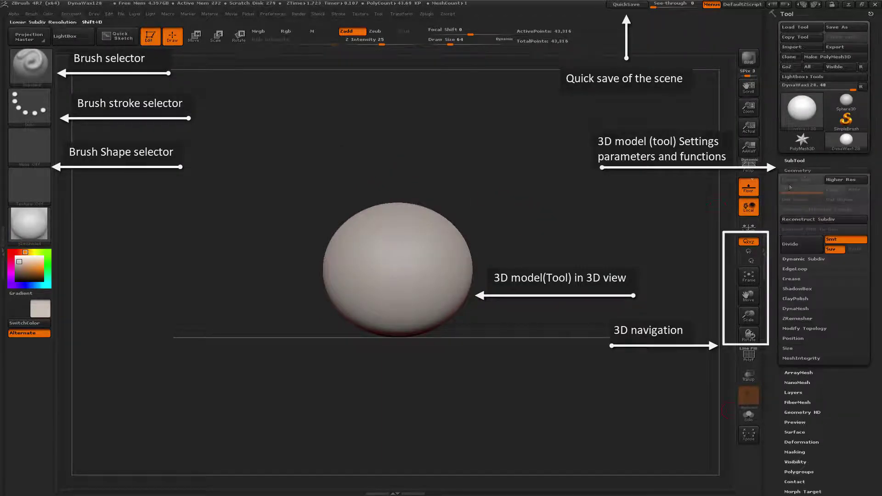
pyautogui.click(805, 309)
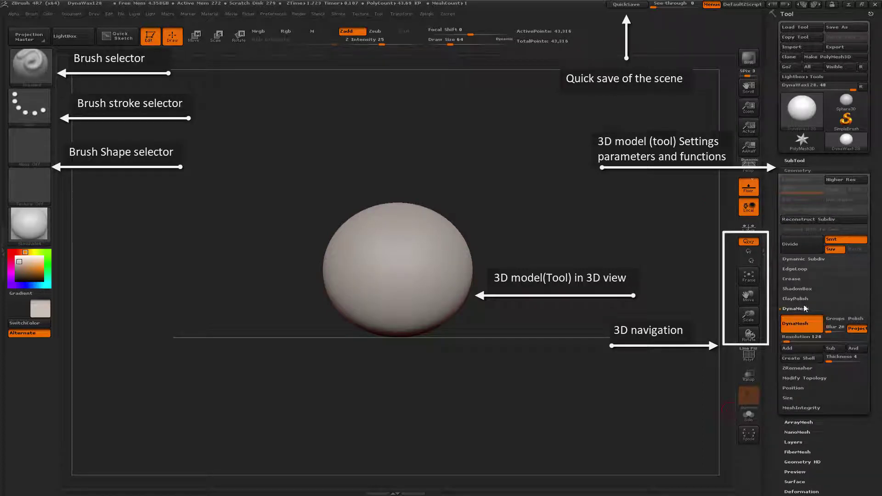
pyautogui.click(799, 170)
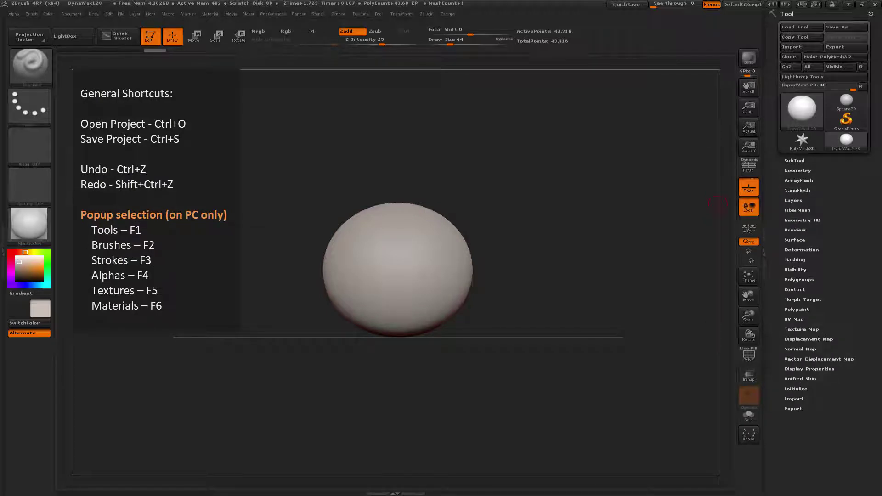
# - Choose the Rake brush from the 3D sculpting brushes
pyautogui.press('F1')
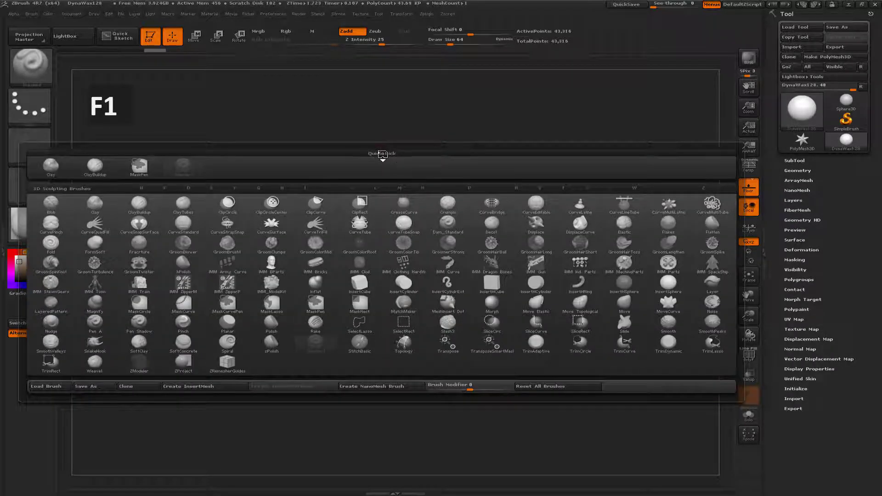
pyautogui.click(315, 321)
# - Look through the pop-up selections of strokes, alphas, textures, materials and tools, and close them
pyautogui.press('F2')
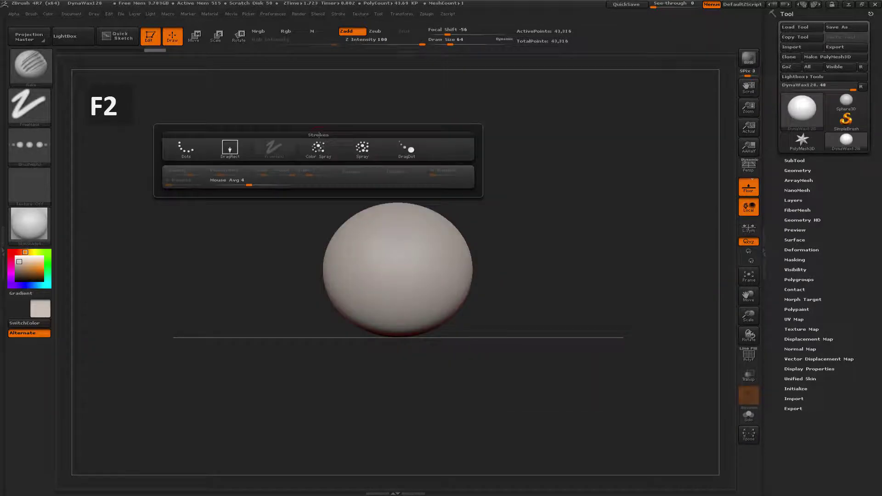
pyautogui.press('F3')
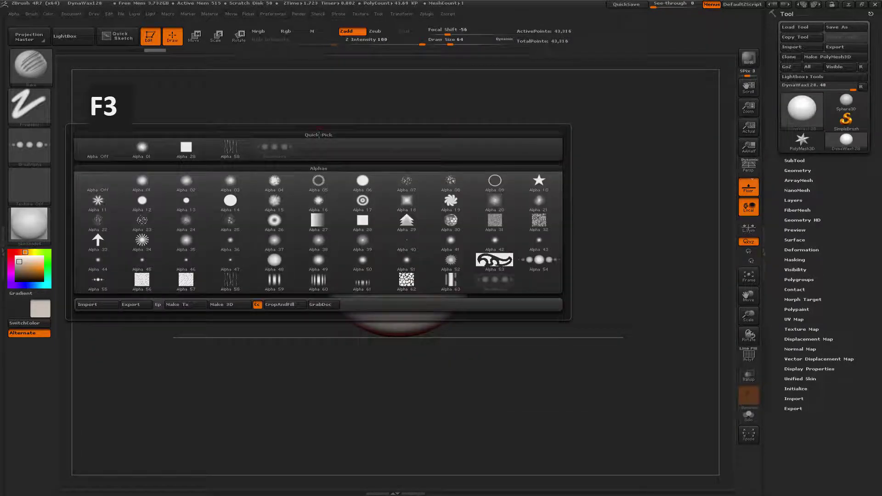
pyautogui.press('F4')
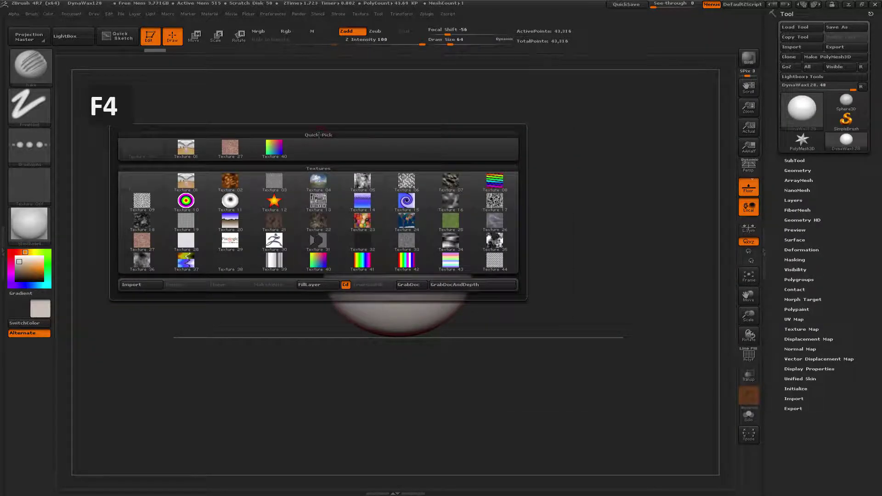
pyautogui.press('F5')
pyautogui.press('F6')
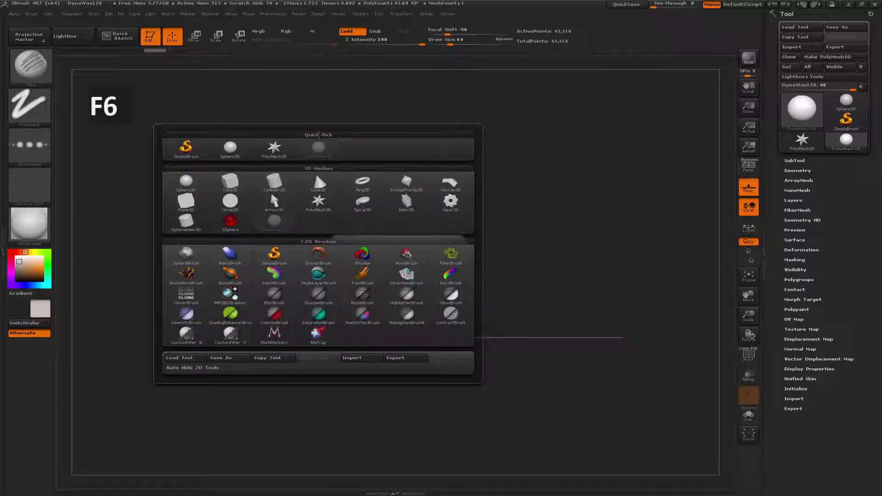
pyautogui.press('Escape')
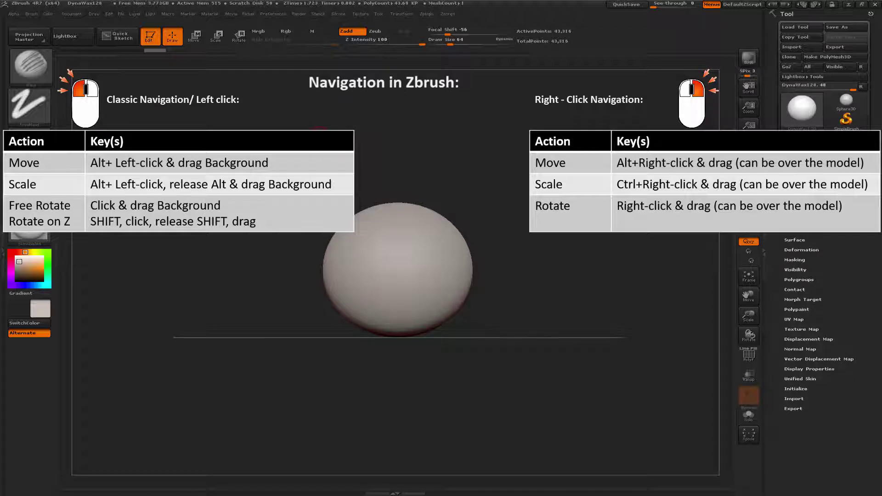
# - Practise moving, scaling and rotating the view of the sphere, including rotation constrained to 90-degree views
pyautogui.moveTo(538, 234)
pyautogui.keyDown('alt'); pyautogui.mouseDown()
pyautogui.moveTo(549, 240)
pyautogui.moveTo(545, 254)
pyautogui.moveTo(539, 249)
pyautogui.moveTo(552, 250)
pyautogui.moveTo(486, 231)
pyautogui.moveTo(544, 231)
pyautogui.moveTo(546, 251)
pyautogui.moveTo(531, 258)
pyautogui.moveTo(533, 269)
pyautogui.moveTo(519, 250)
pyautogui.moveTo(535, 269)
pyautogui.moveTo(445, 246)
pyautogui.mouseUp(); pyautogui.keyUp('alt')
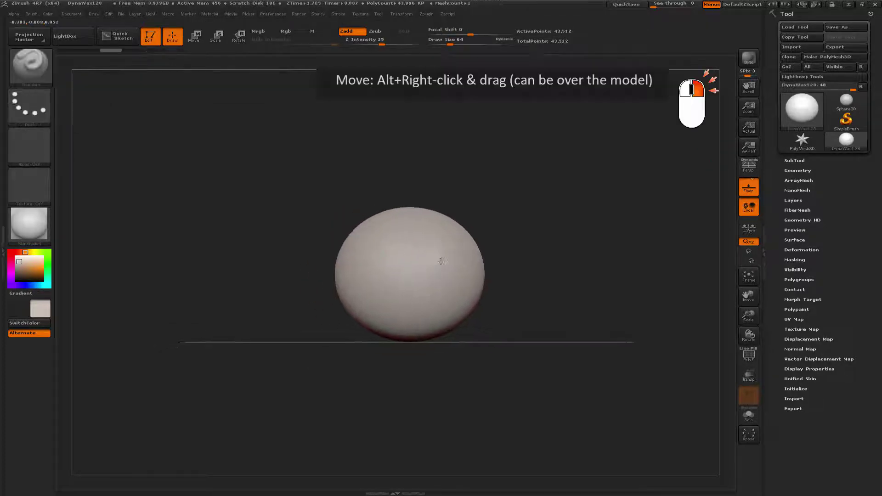
pyautogui.keyDown('alt'); pyautogui.moveTo(422, 258); pyautogui.dragTo(436, 265, button='right'); pyautogui.keyUp('alt')
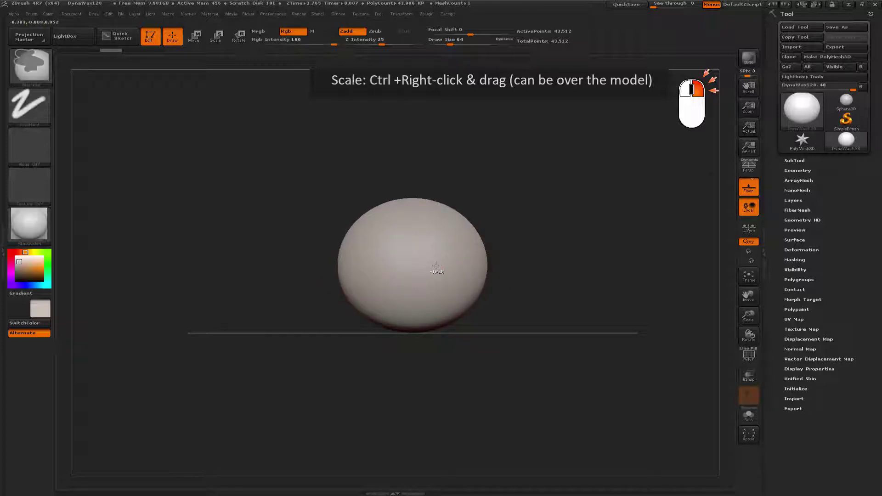
pyautogui.moveTo(435, 267)
pyautogui.keyDown('ctrl'); pyautogui.mouseDown(button='right')
pyautogui.moveTo(444, 288)
pyautogui.moveTo(385, 239)
pyautogui.moveTo(430, 201)
pyautogui.moveTo(429, 272)
pyautogui.moveTo(446, 296)
pyautogui.moveTo(435, 280)
pyautogui.mouseUp(button='right'); pyautogui.keyUp('ctrl')
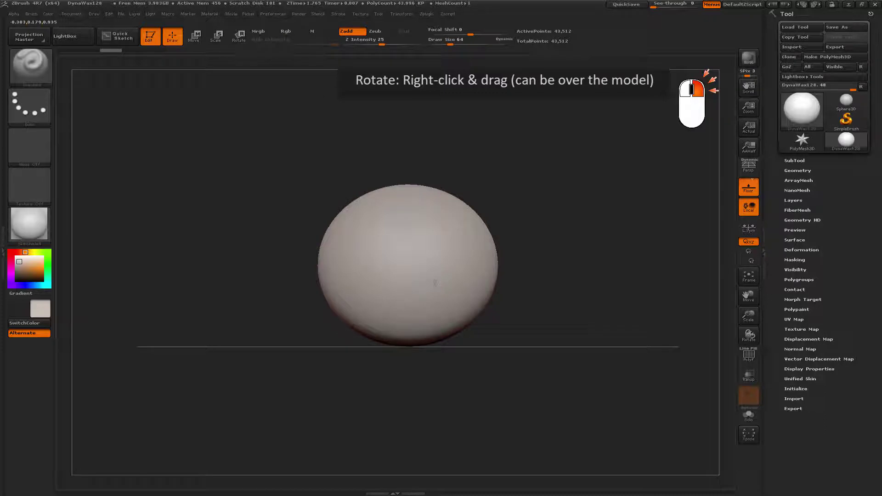
pyautogui.moveTo(433, 279)
pyautogui.mouseDown(button='right')
pyautogui.moveTo(397, 263)
pyautogui.moveTo(427, 275)
pyautogui.moveTo(404, 284)
pyautogui.moveTo(446, 307)
pyautogui.moveTo(443, 293)
pyautogui.mouseUp(button='right')
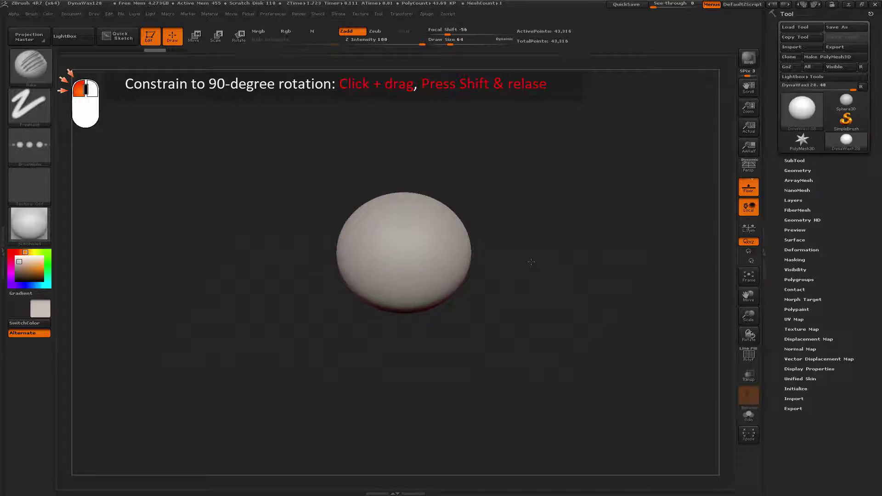
pyautogui.moveTo(532, 263); pyautogui.dragTo(536, 269)
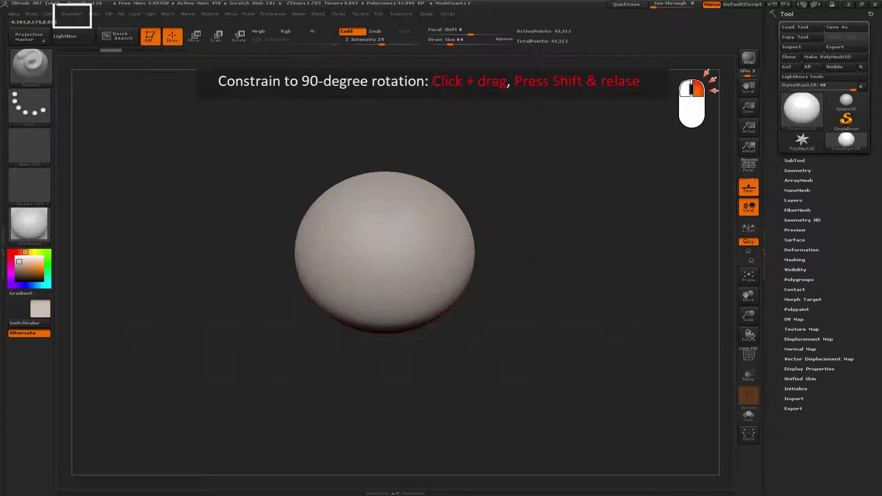
pyautogui.keyDown('shift'); pyautogui.moveTo(444, 292); pyautogui.dragTo(444, 293); pyautogui.keyUp('shift')
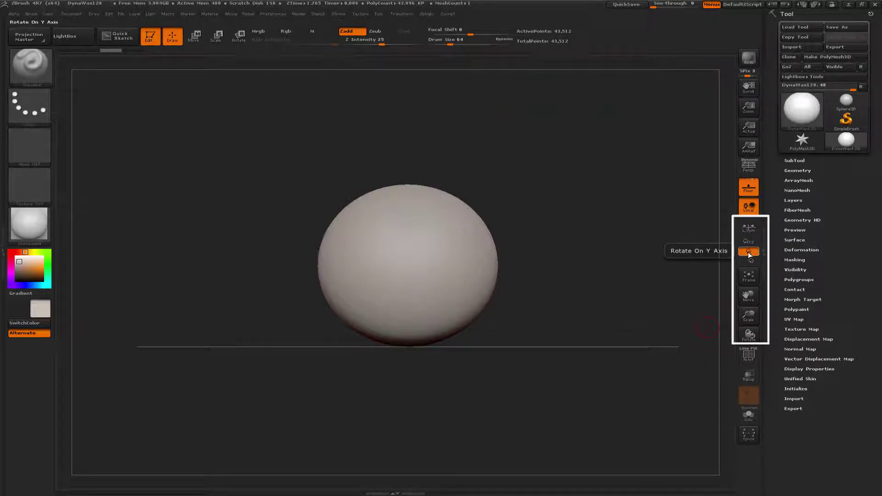
# - Restrict view rotation to the Y axis and restore rotation on all axes
pyautogui.click(747, 253)
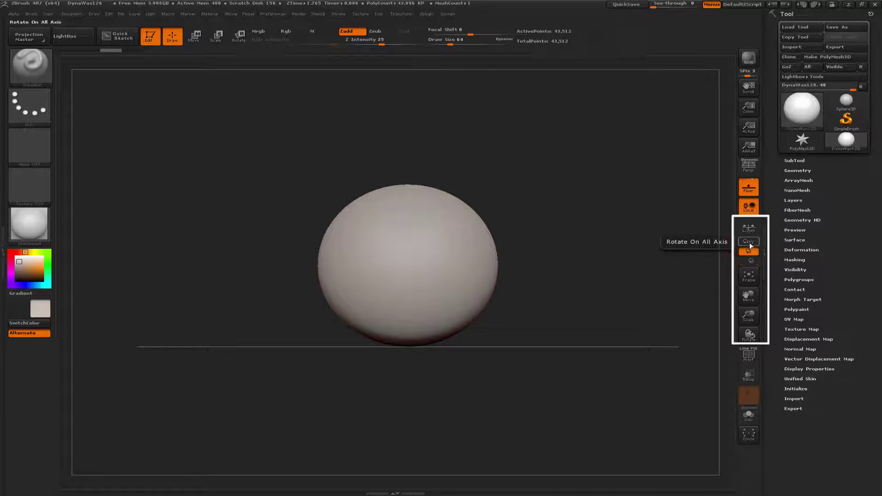
pyautogui.click(748, 242)
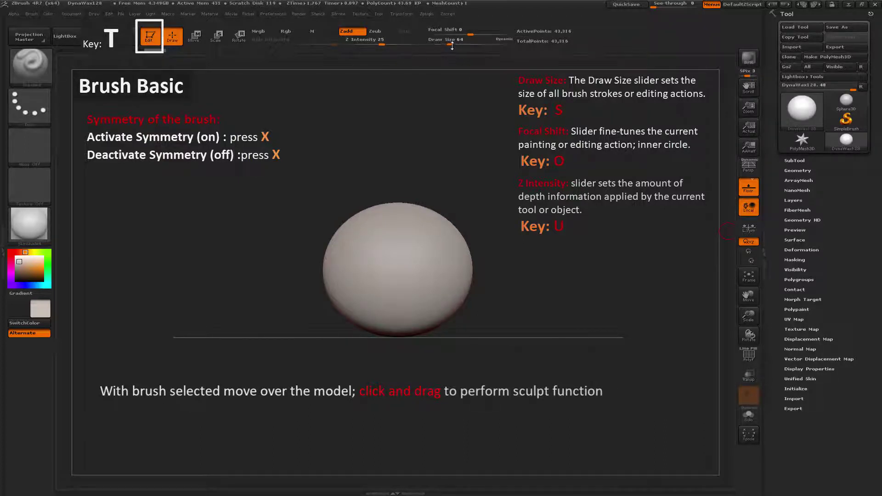
# - Set the Standard brush's draw size to 140, Z intensity to 14 and focal shift to 28, and sculpt a light mirrored stroke on the sphere
pyautogui.moveTo(449, 44)
pyautogui.mouseDown()
pyautogui.moveTo(492, 40)
pyautogui.moveTo(481, 36)
pyautogui.mouseUp()
pyautogui.moveTo(381, 45)
pyautogui.mouseDown()
pyautogui.moveTo(364, 45)
pyautogui.moveTo(371, 44)
pyautogui.mouseUp()
pyautogui.moveTo(467, 45); pyautogui.dragTo(460, 44)
pyautogui.moveTo(437, 255); pyautogui.dragTo(444, 236)
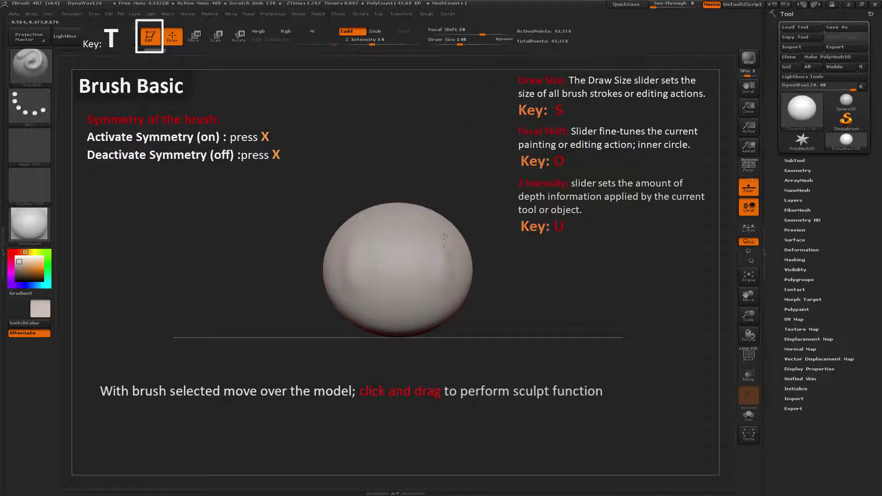
# - Set the Z intensity to 27 and sculpt mirrored vertical ridges on the sphere's sides plus one down its centre
pyautogui.moveTo(371, 45); pyautogui.dragTo(383, 44)
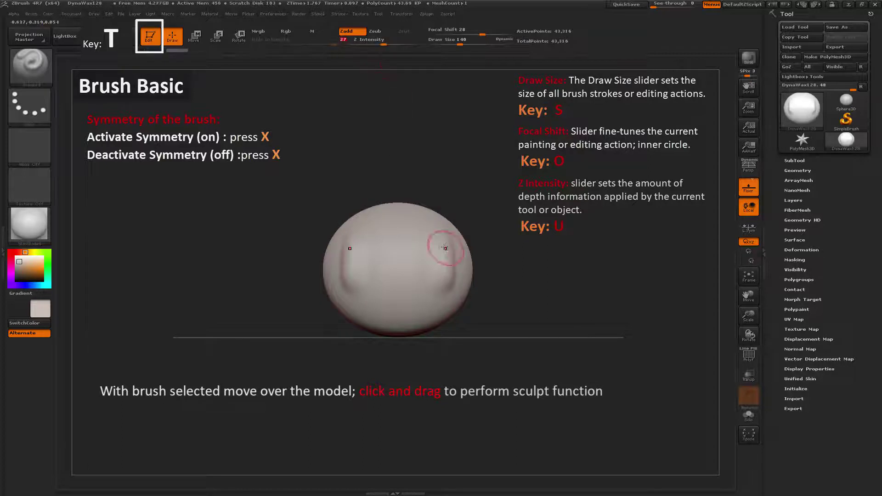
pyautogui.moveTo(448, 241); pyautogui.dragTo(440, 287)
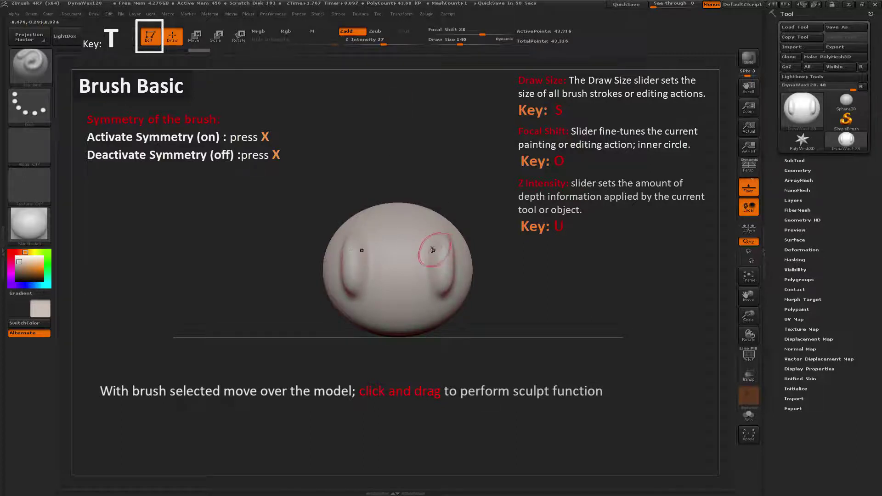
pyautogui.moveTo(414, 227); pyautogui.dragTo(404, 304)
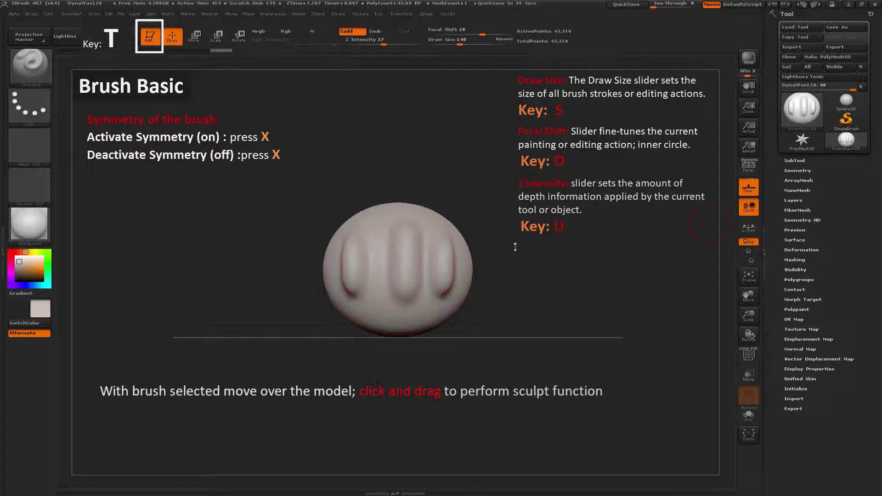
# - Sculpt an unmirrored ridge on one side of the sphere's upper surface and another stroke near its centre
pyautogui.moveTo(514, 246); pyautogui.dragTo(517, 296)
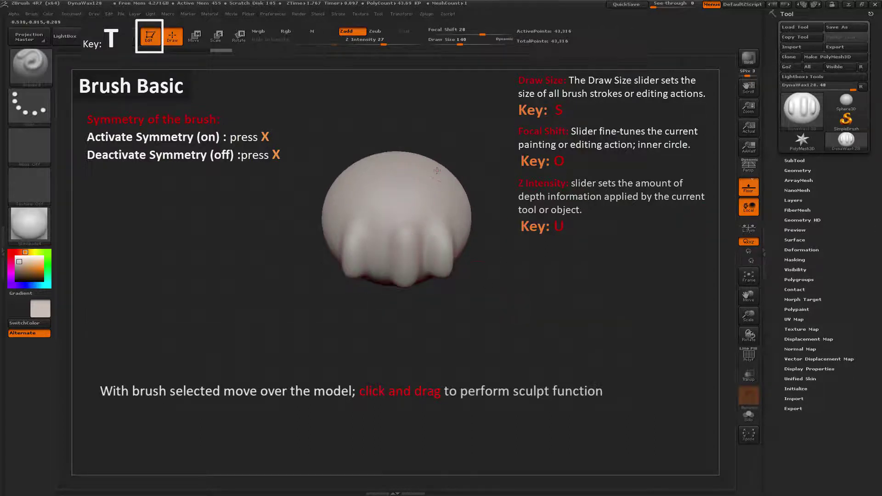
pyautogui.moveTo(437, 170)
pyautogui.mouseDown()
pyautogui.moveTo(441, 207)
pyautogui.moveTo(446, 193)
pyautogui.moveTo(434, 175)
pyautogui.mouseUp()
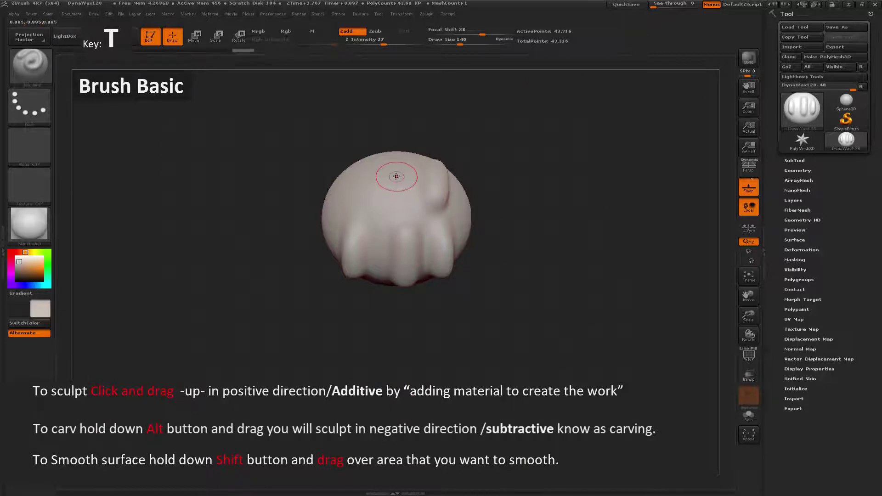
pyautogui.moveTo(400, 195); pyautogui.dragTo(399, 189)
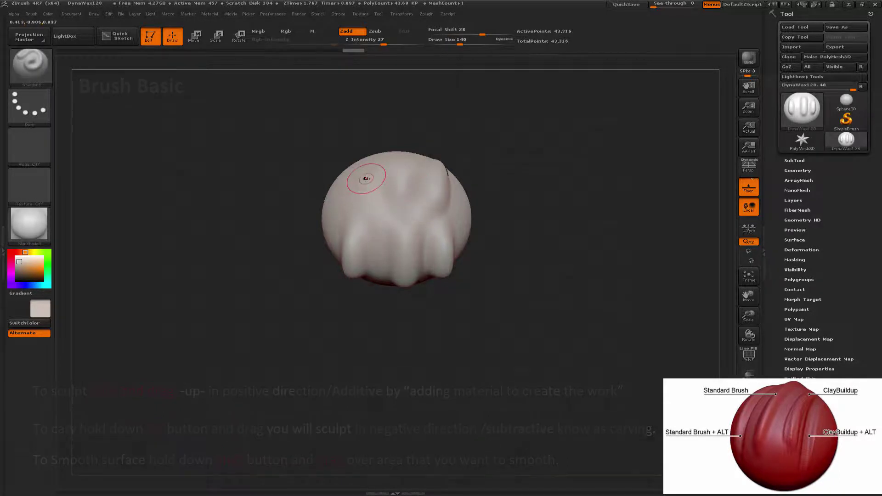
# - Load a ClayFinish brush from the Clay brush folder in LightBox
pyautogui.click(73, 34)
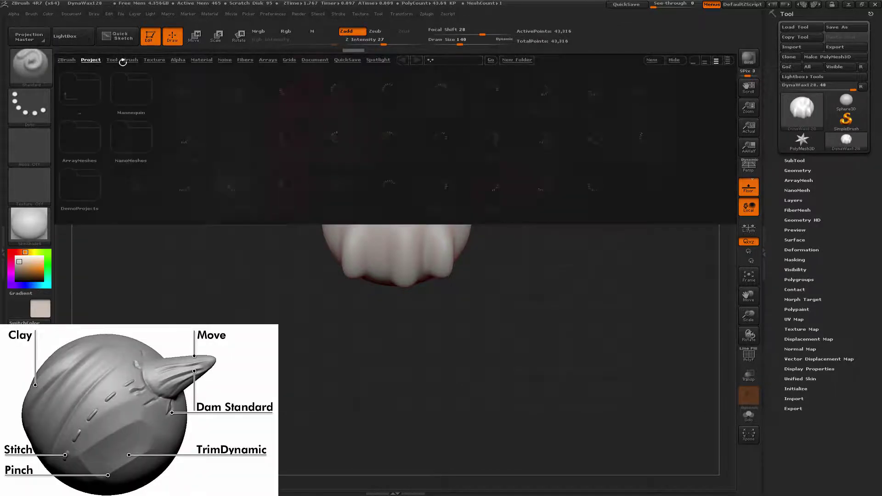
pyautogui.click(130, 60)
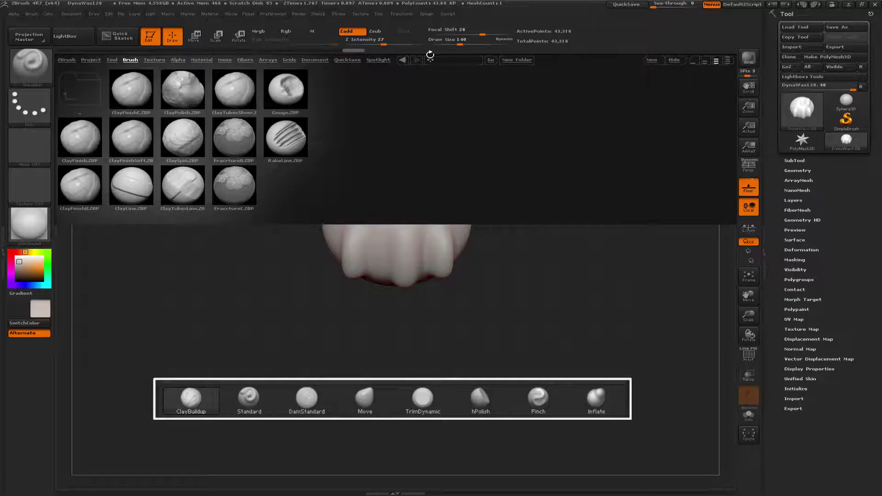
pyautogui.doubleClick(129, 92)
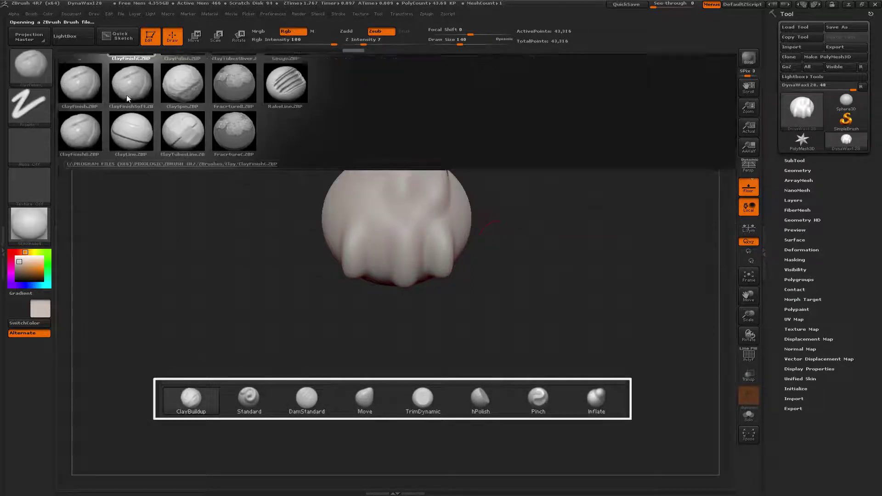
# - Set the ClayFinish brush's Z intensity to 44 and draw size to 365, and sculpt a broad stroke across the side of the sphere
pyautogui.moveTo(487, 237); pyautogui.dragTo(535, 257)
pyautogui.moveTo(364, 43); pyautogui.dragTo(395, 42)
pyautogui.moveTo(460, 42); pyautogui.dragTo(478, 42)
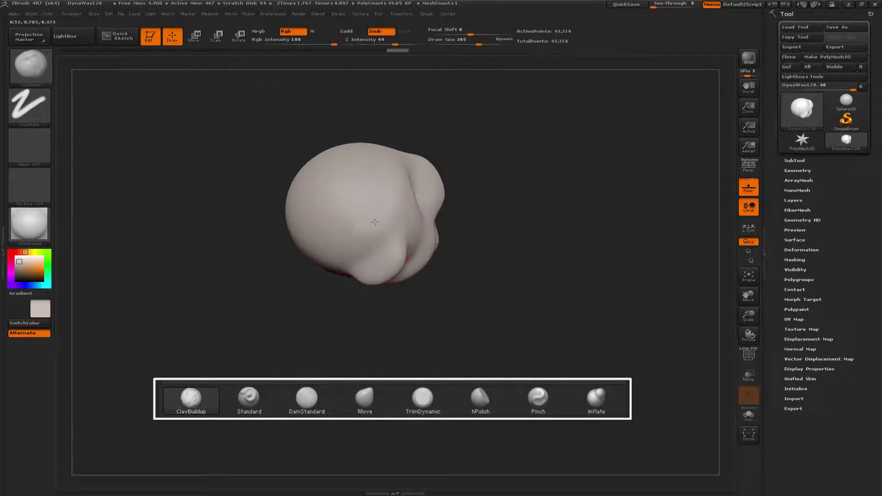
pyautogui.moveTo(375, 222); pyautogui.dragTo(299, 158)
# - Switch to the Standard brush and adjust its focal shift and Z intensity in the quick-access settings at the cursor
pyautogui.press('b')
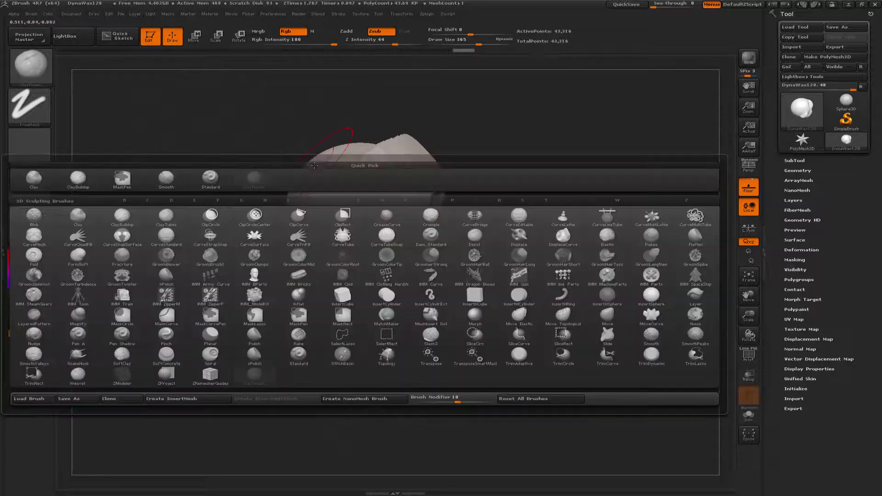
pyautogui.click(210, 179)
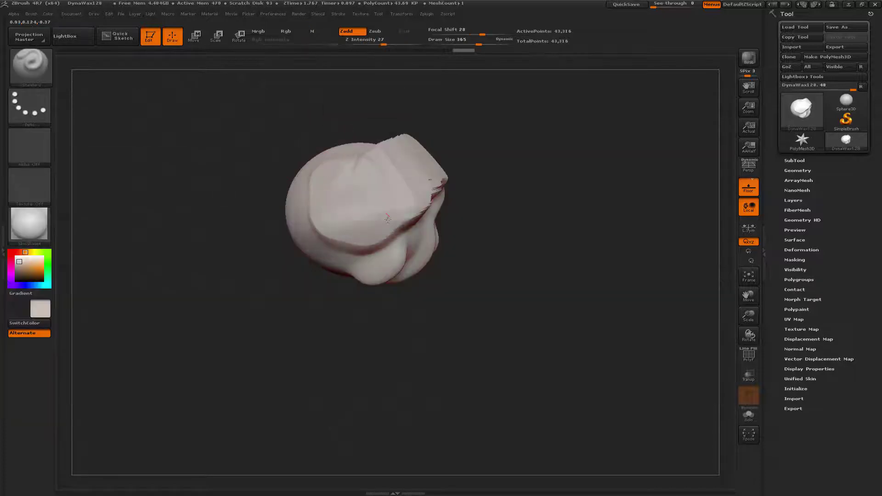
pyautogui.moveTo(421, 196)
pyautogui.mouseDown()
pyautogui.moveTo(482, 255)
pyautogui.moveTo(533, 271)
pyautogui.moveTo(489, 214)
pyautogui.mouseUp()
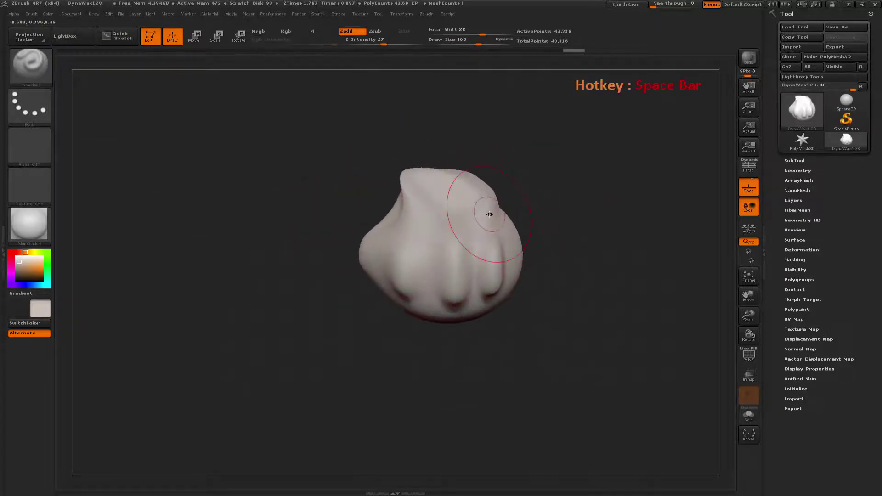
pyautogui.press('space')
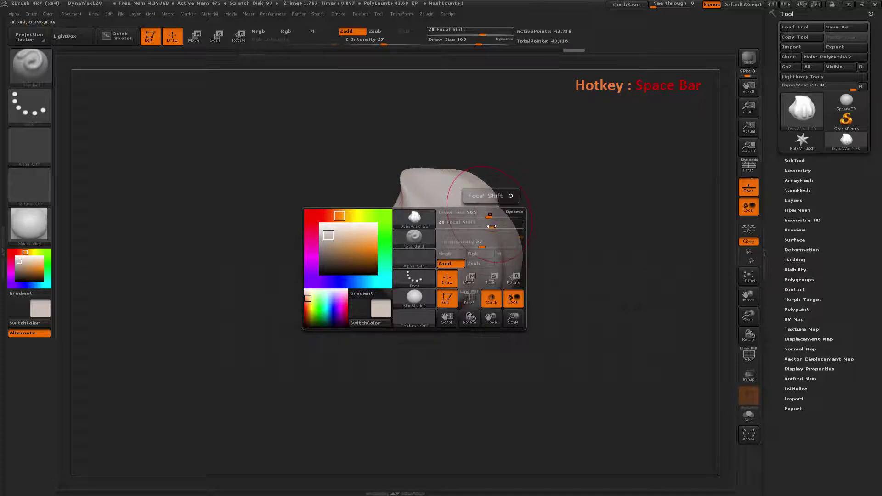
pyautogui.moveTo(486, 225); pyautogui.dragTo(466, 217)
pyautogui.moveTo(482, 247); pyautogui.dragTo(496, 247)
pyautogui.press('space')
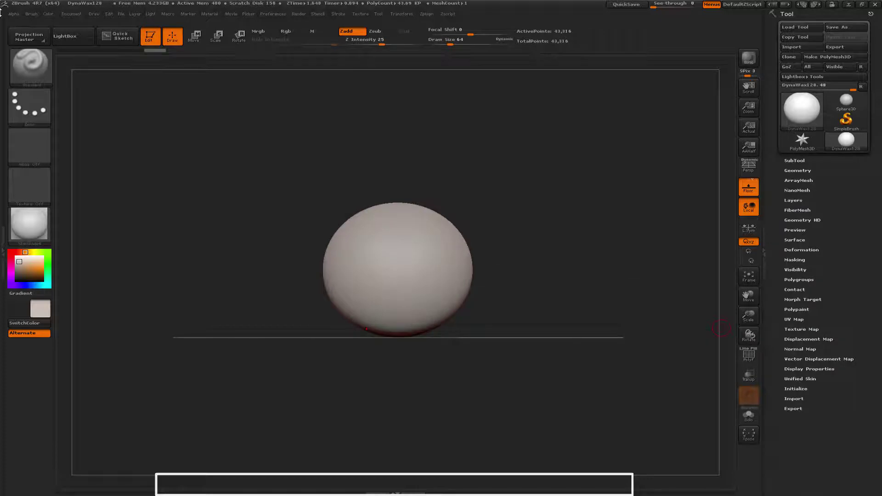
# - Enable interface customization and dock the Brush palette above the Tool palette in the side tray
pyautogui.click(271, 16)
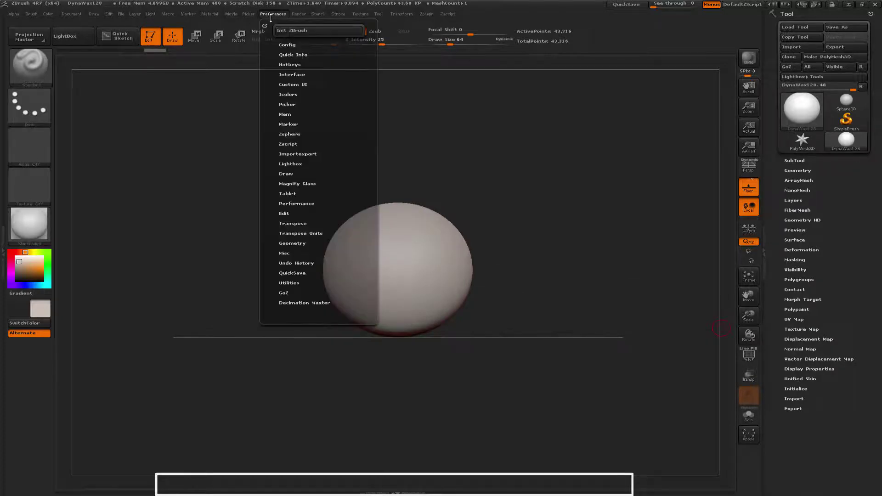
pyautogui.click(292, 44)
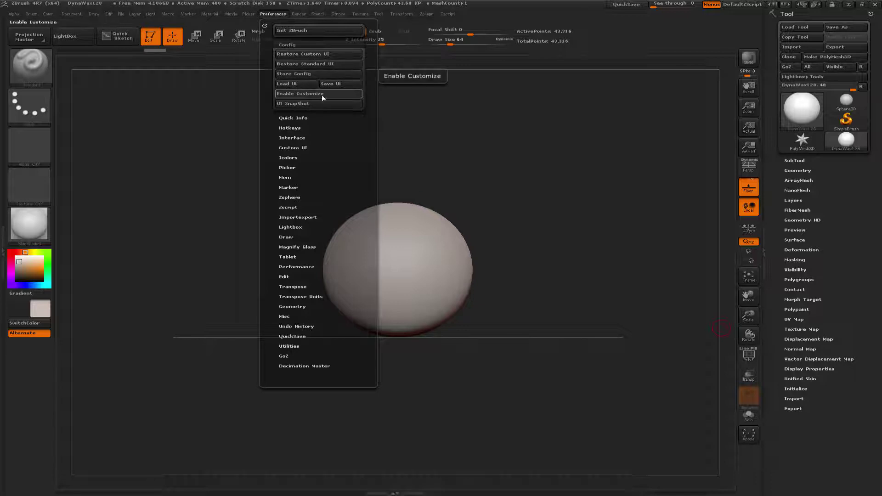
pyautogui.click(342, 95)
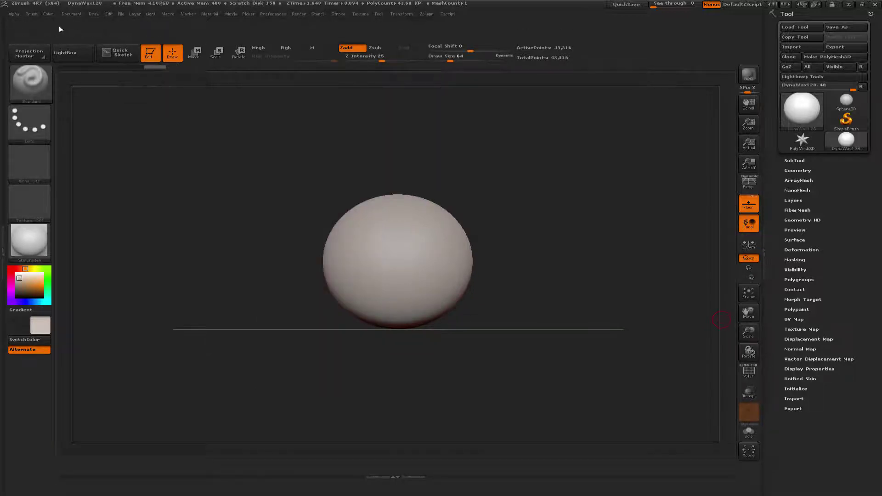
pyautogui.click(31, 14)
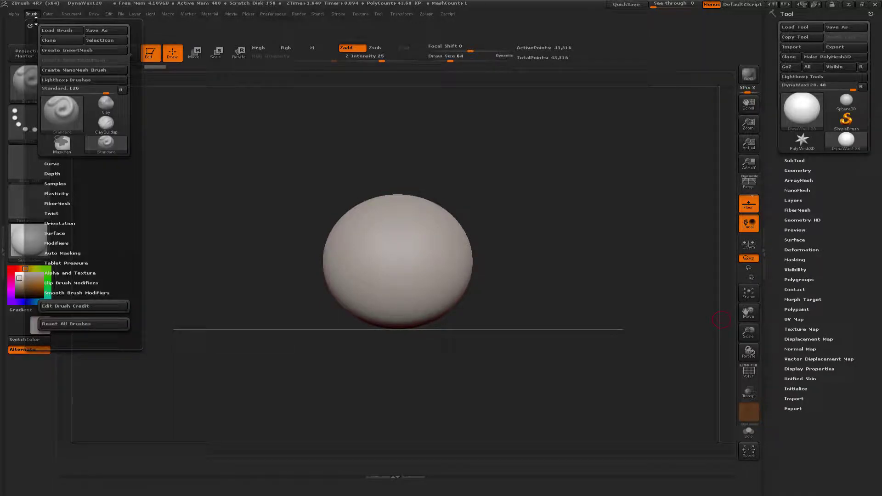
pyautogui.moveTo(30, 27); pyautogui.dragTo(818, 19)
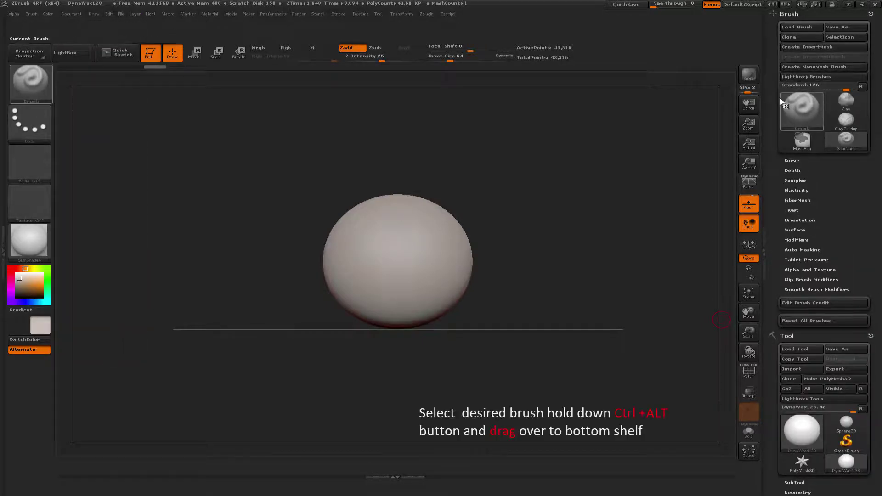
# - Place the Standard brush as the first shortcut on the shelf below the canvas
pyautogui.click(843, 138)
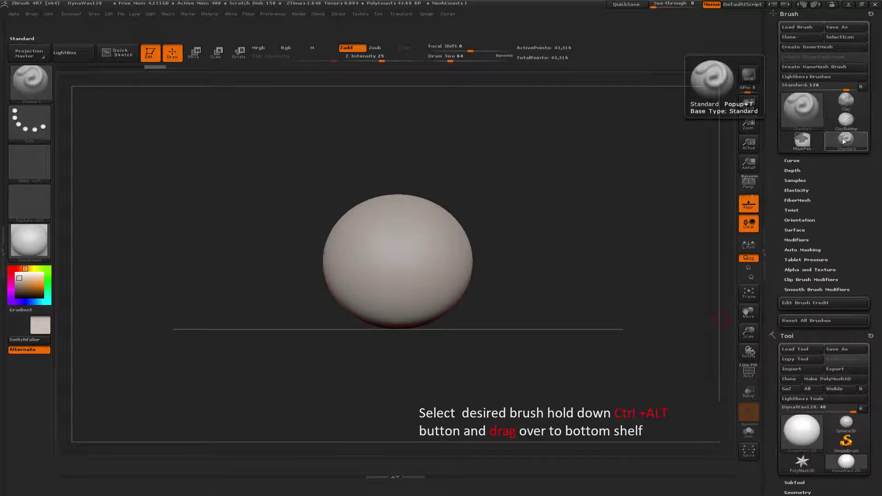
pyautogui.hotkey('ctrl', 'alt')
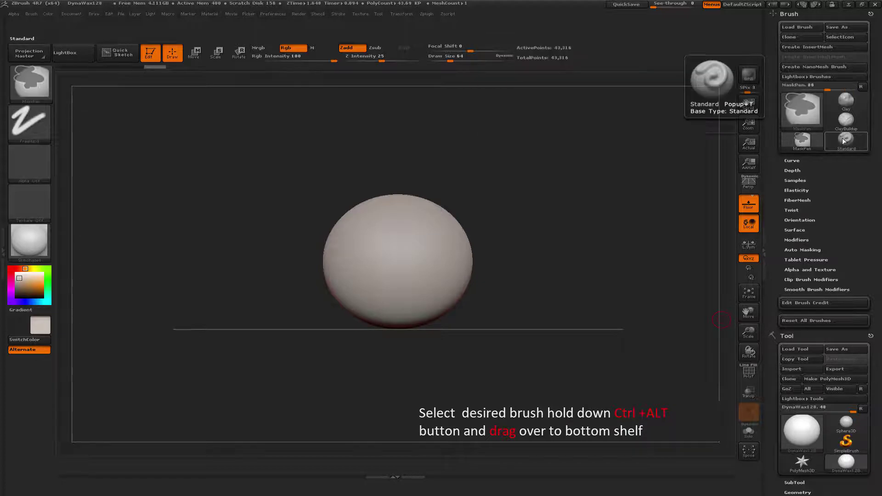
pyautogui.moveTo(843, 141)
pyautogui.keyDown('ctrl'); pyautogui.keyDown('alt'); pyautogui.mouseDown()
pyautogui.moveTo(516, 322)
pyautogui.moveTo(213, 467)
pyautogui.mouseUp(); pyautogui.keyUp('alt'); pyautogui.keyUp('ctrl')
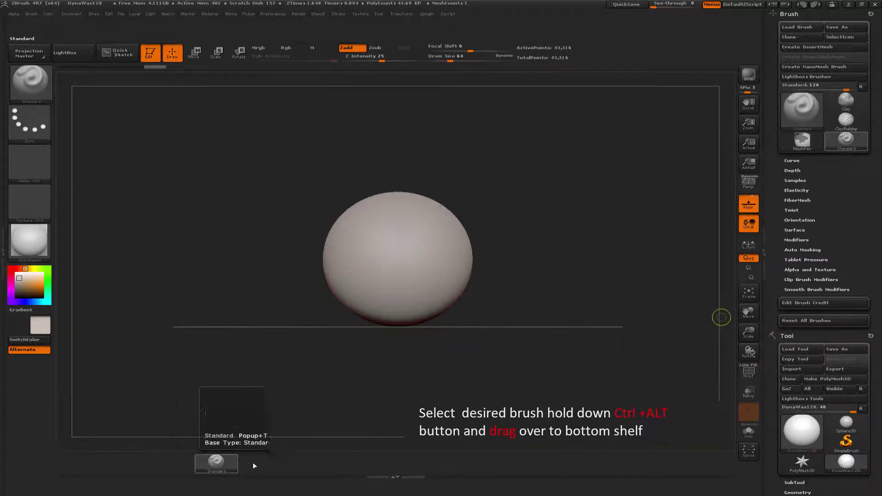
# - Select the ClayBuildup brush and add it to the custom shelf beside Standard
pyautogui.click(801, 108)
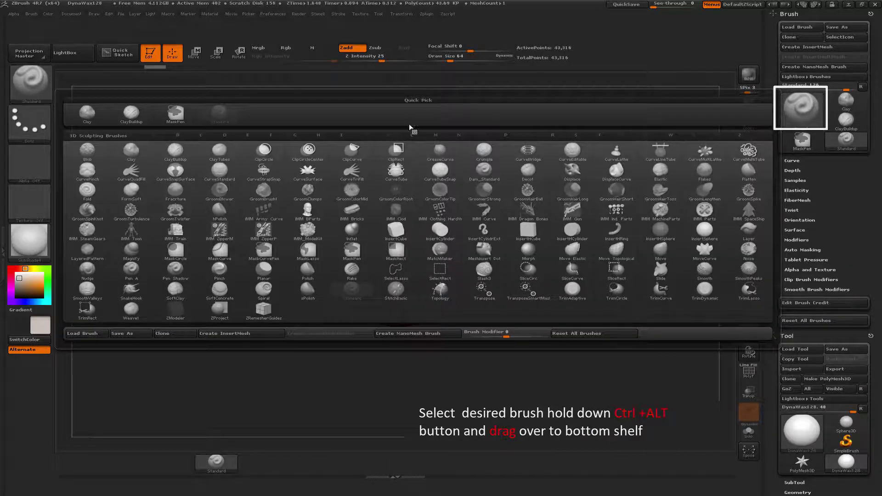
pyautogui.click(175, 149)
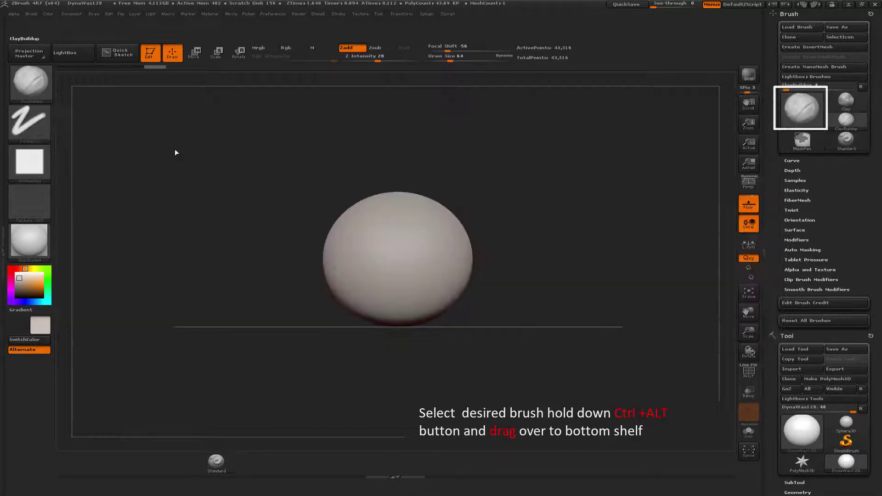
pyautogui.keyDown('ctrl'); pyautogui.keyDown('alt'); pyautogui.moveTo(847, 121); pyautogui.dragTo(263, 469); pyautogui.keyUp('alt'); pyautogui.keyUp('ctrl')
# - Select the Move brush and add it to the custom shelf beside ClayBuildup
pyautogui.click(801, 107)
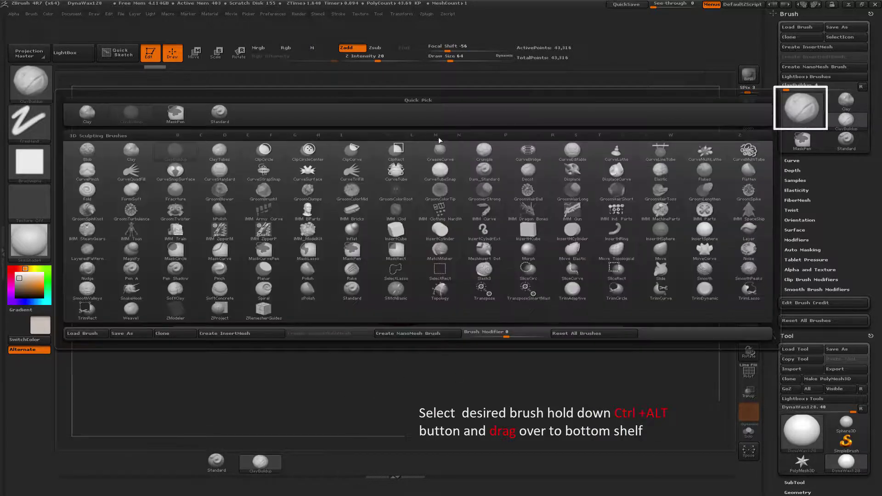
pyautogui.press('m')
pyautogui.click(658, 251)
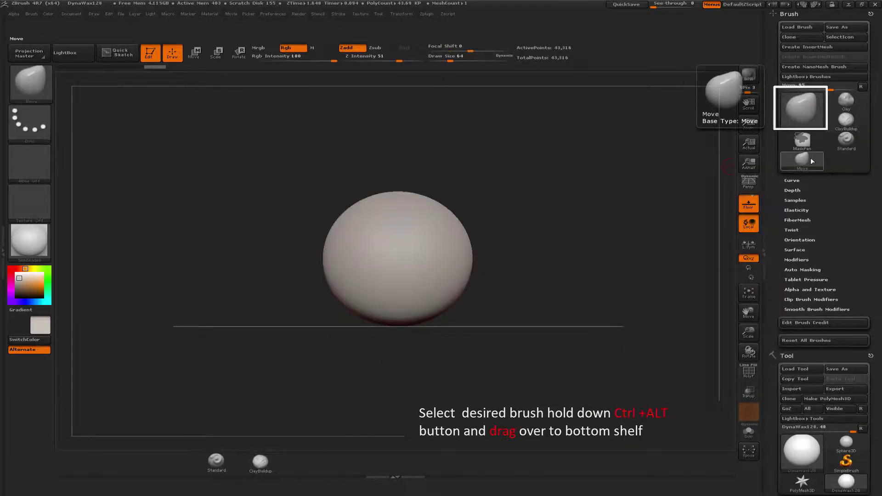
pyautogui.moveTo(801, 108)
pyautogui.keyDown('ctrl'); pyautogui.keyDown('alt'); pyautogui.mouseDown()
pyautogui.moveTo(292, 462)
pyautogui.moveTo(299, 468)
pyautogui.mouseUp(); pyautogui.keyUp('alt'); pyautogui.keyUp('ctrl')
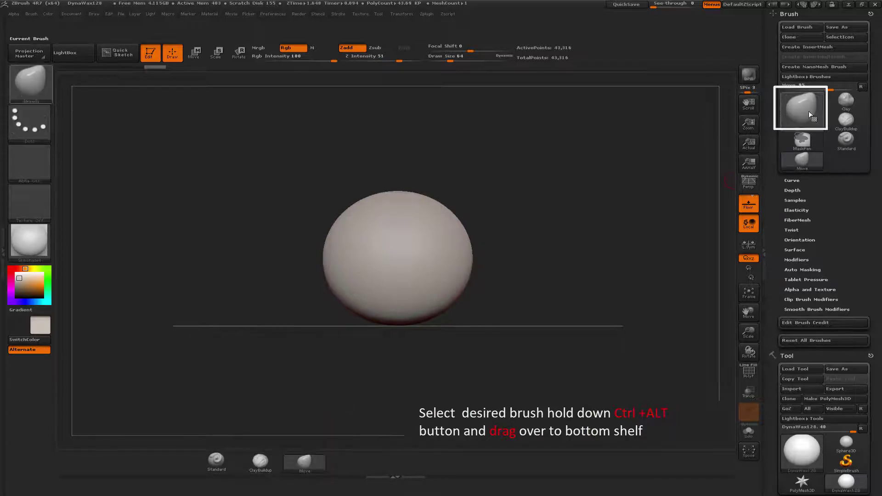
# - Choose the Pinch brush and add it to the custom shelf beside Move
pyautogui.click(809, 112)
pyautogui.press('p')
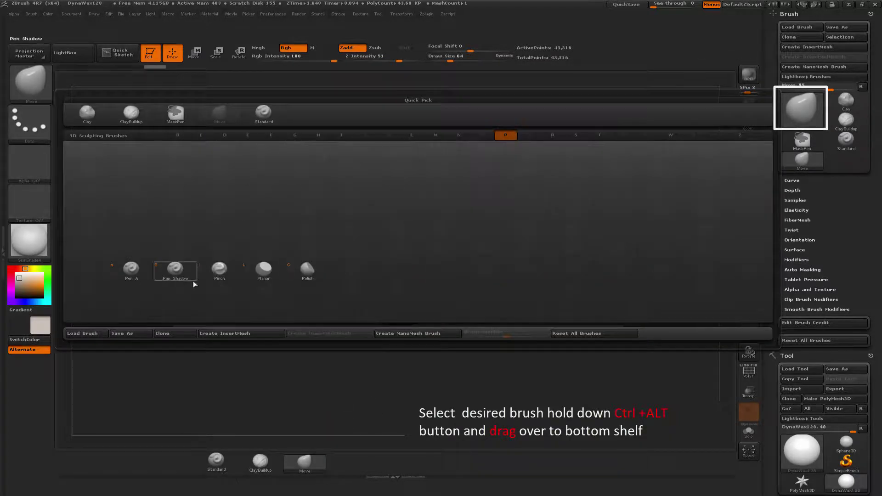
pyautogui.click(220, 271)
# - Choose the Polish brush and add it to the custom shelf beside Pinch
pyautogui.click(799, 112)
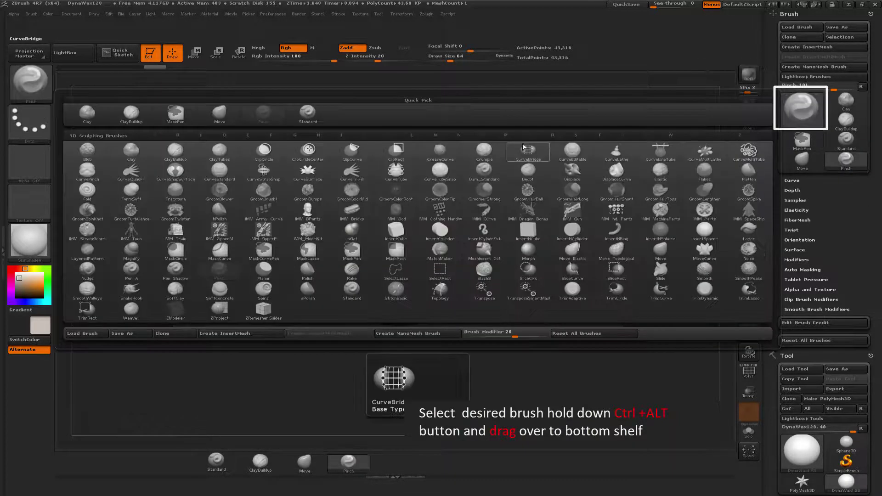
pyautogui.press('p')
pyautogui.press('o')
pyautogui.keyDown('ctrl'); pyautogui.keyDown('alt'); pyautogui.moveTo(800, 108); pyautogui.dragTo(391, 464); pyautogui.keyUp('alt'); pyautogui.keyUp('ctrl')
pyautogui.click(392, 462)
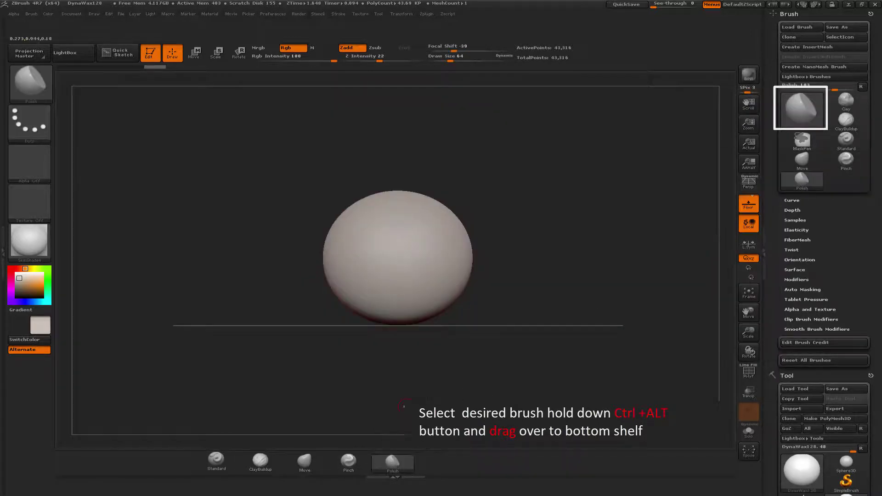
# - Turn off interface customization and try the new shelf shortcuts by activating the ClayBuildup and Standard brushes
pyautogui.click(279, 15)
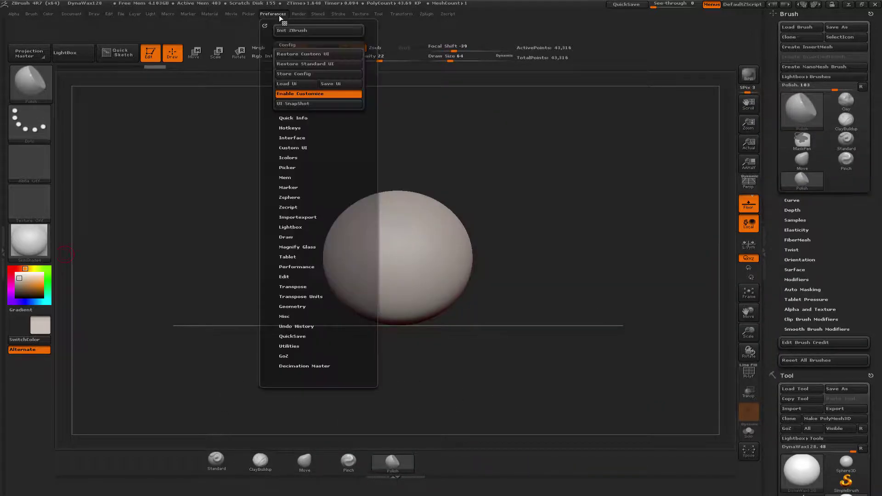
pyautogui.click(289, 95)
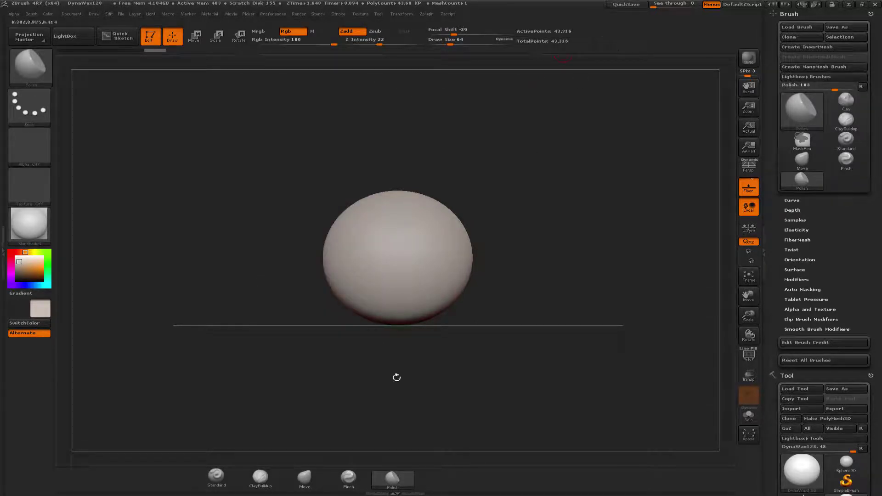
pyautogui.click(250, 481)
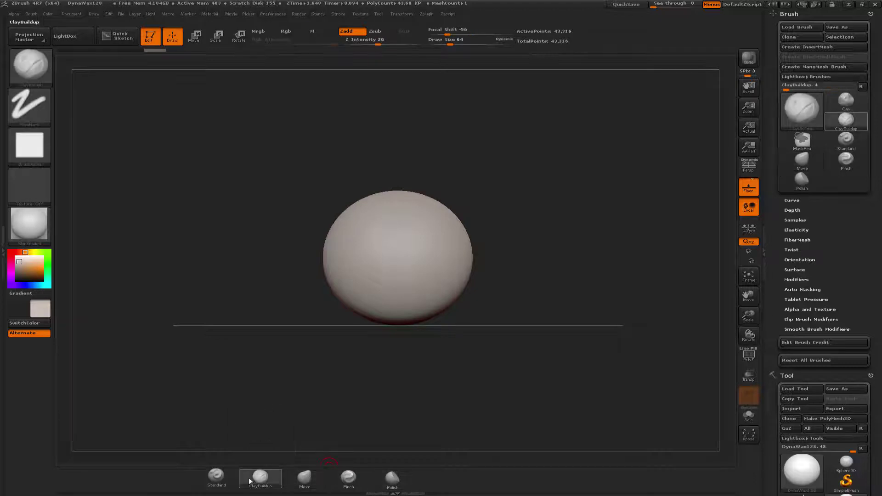
pyautogui.click(216, 476)
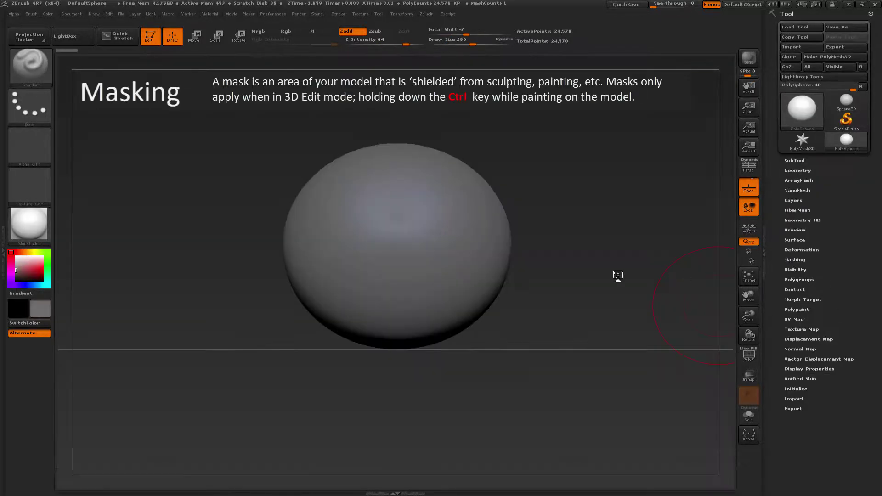
# - Paint a mask over the left and central part of the sphere
pyautogui.keyDown('alt'); pyautogui.moveTo(600, 307); pyautogui.dragTo(580, 302); pyautogui.keyUp('alt')
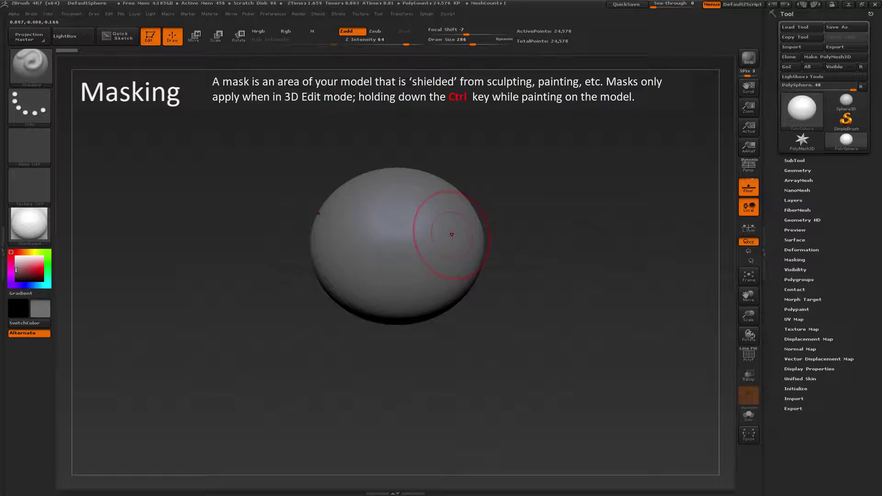
pyautogui.press('ctrl')
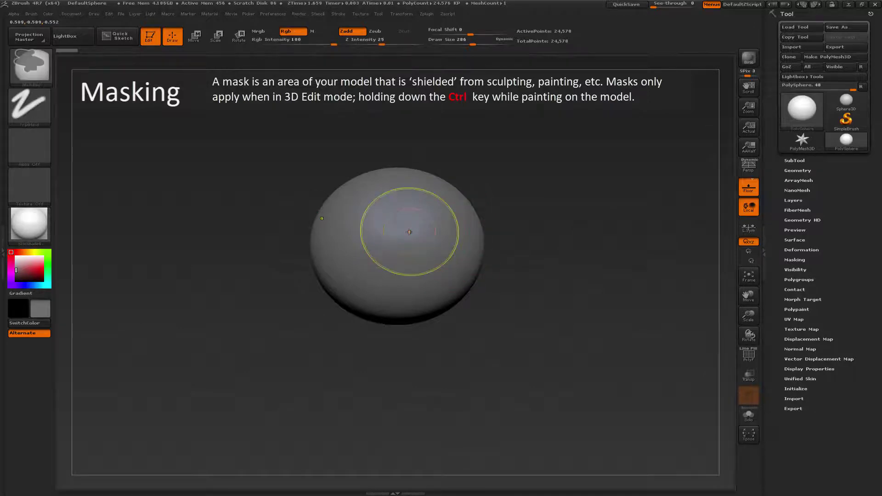
pyautogui.moveTo(373, 192)
pyautogui.keyDown('ctrl'); pyautogui.mouseDown()
pyautogui.moveTo(362, 275)
pyautogui.moveTo(423, 248)
pyautogui.moveTo(386, 240)
pyautogui.mouseUp(); pyautogui.keyUp('ctrl')
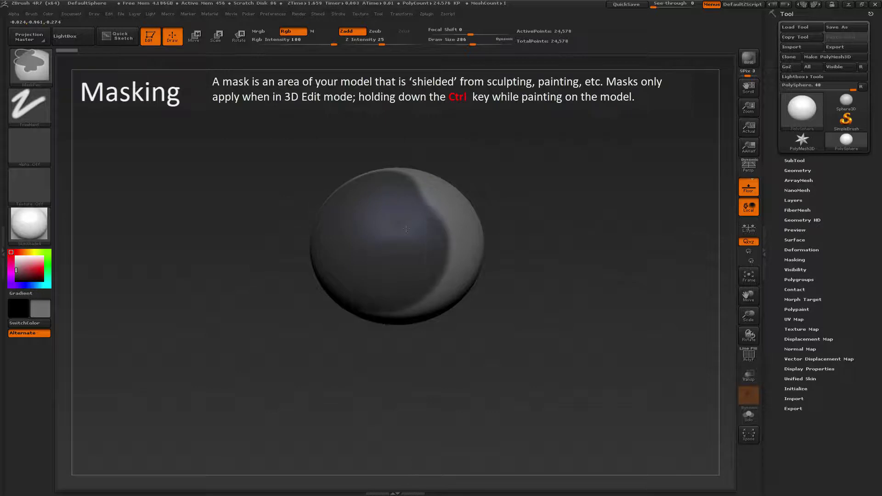
# - Set the Standard brush's draw size to 97 and focal shift to -46, and sculpt a raised ridge along the mask's edge
pyautogui.moveTo(374, 147)
pyautogui.mouseDown()
pyautogui.moveTo(481, 292)
pyautogui.moveTo(425, 231)
pyautogui.moveTo(431, 222)
pyautogui.mouseUp()
pyautogui.rightClick(447, 219)
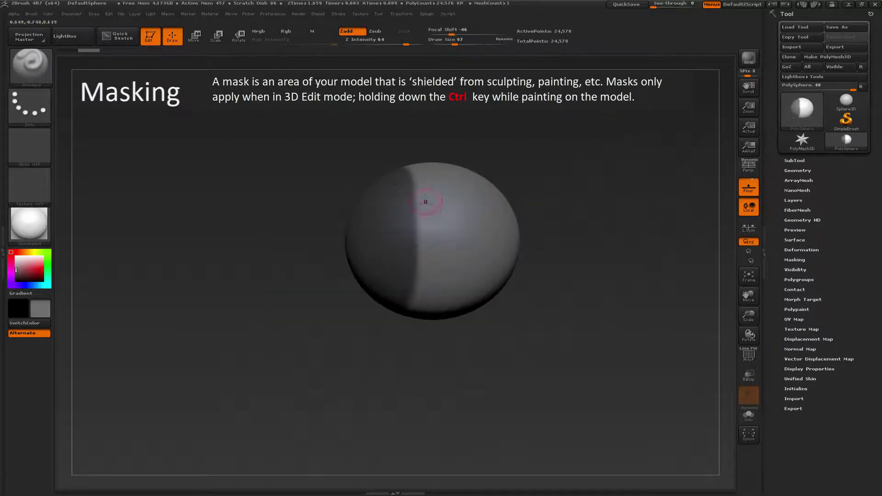
pyautogui.moveTo(412, 168); pyautogui.dragTo(413, 314)
# - Invert the existing mask on the sphere
pyautogui.moveTo(548, 289)
pyautogui.mouseDown()
pyautogui.moveTo(588, 294)
pyautogui.moveTo(569, 295)
pyautogui.moveTo(586, 287)
pyautogui.moveTo(597, 296)
pyautogui.moveTo(585, 293)
pyautogui.mouseUp()
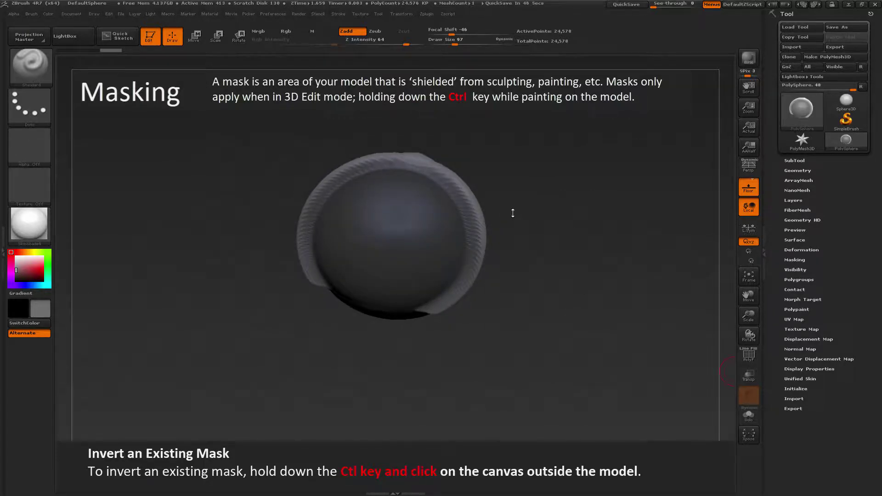
pyautogui.press('ctrl')
pyautogui.keyDown('ctrl'); pyautogui.click(534, 214); pyautogui.keyUp('ctrl')
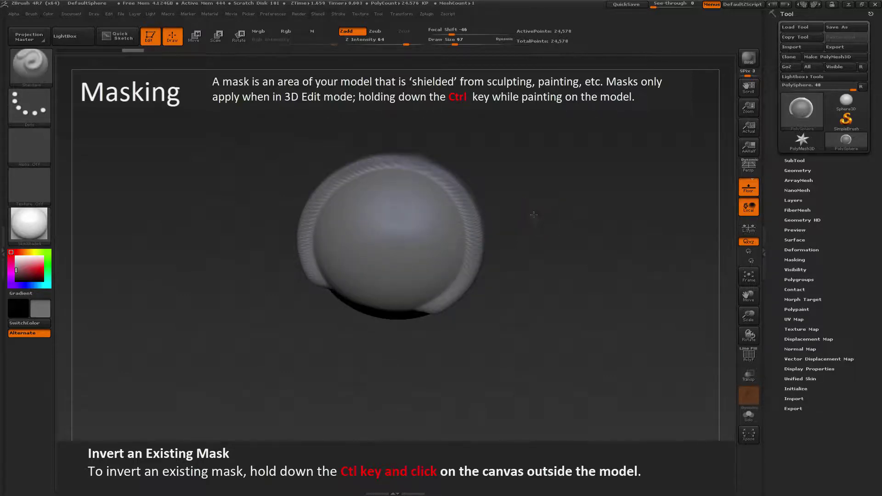
# - Sculpt a raised vertical band with the Standard brush across the unmasked front of the sphere, up to the mask's edge
pyautogui.moveTo(533, 215); pyautogui.dragTo(531, 242)
pyautogui.moveTo(372, 261)
pyautogui.mouseDown()
pyautogui.moveTo(428, 174)
pyautogui.moveTo(400, 198)
pyautogui.moveTo(370, 278)
pyautogui.mouseUp()
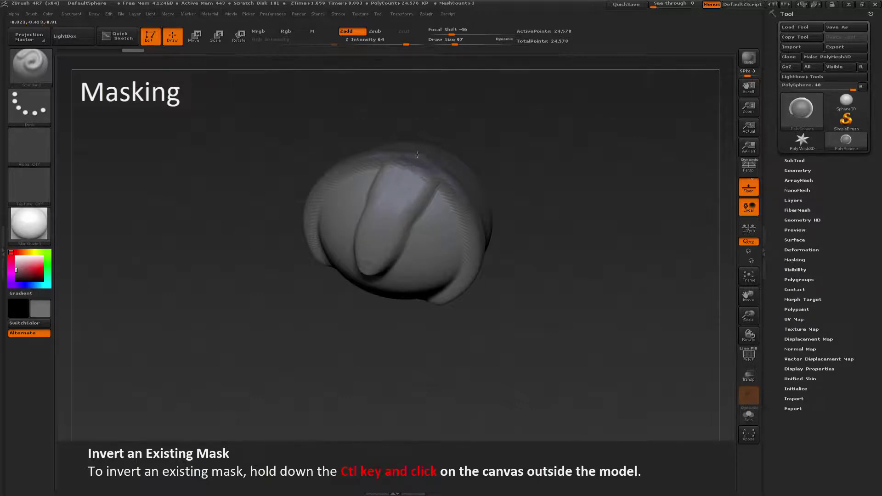
pyautogui.moveTo(537, 239)
pyautogui.mouseDown()
pyautogui.moveTo(565, 216)
pyautogui.moveTo(551, 248)
pyautogui.moveTo(543, 233)
pyautogui.moveTo(526, 243)
pyautogui.moveTo(526, 275)
pyautogui.mouseUp()
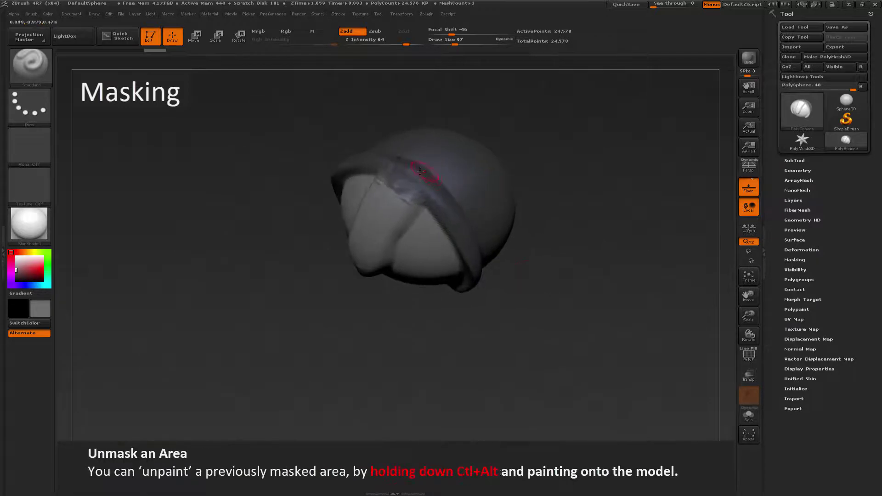
# - Erase a strip of the mask across the top of the sphere and sculpt a raised ridge along the unmasked strip
pyautogui.hotkey('ctrl', 'alt')
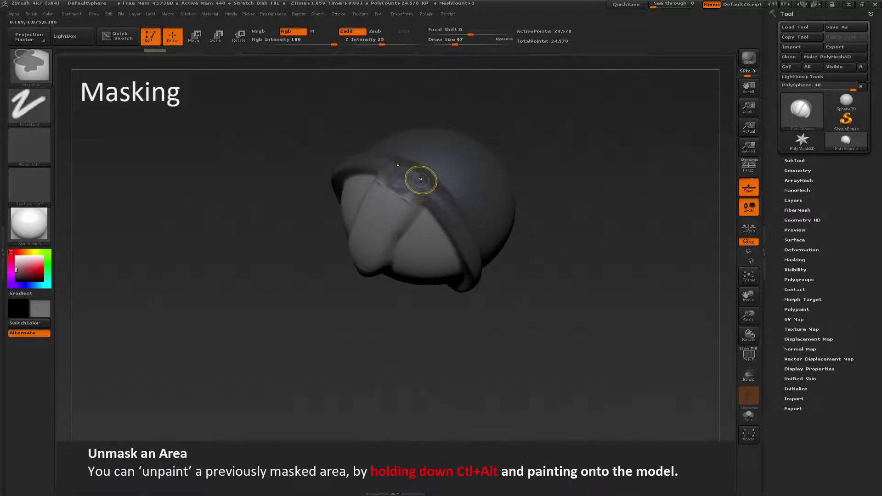
pyautogui.moveTo(421, 179)
pyautogui.keyDown('ctrl'); pyautogui.keyDown('alt'); pyautogui.mouseDown()
pyautogui.moveTo(386, 166)
pyautogui.moveTo(424, 192)
pyautogui.moveTo(437, 154)
pyautogui.moveTo(469, 138)
pyautogui.moveTo(416, 176)
pyautogui.mouseUp(); pyautogui.keyUp('alt'); pyautogui.keyUp('ctrl')
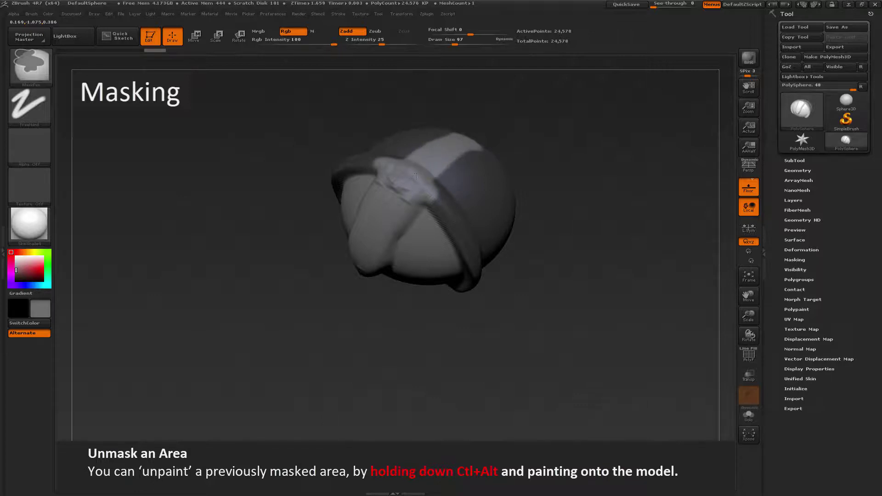
pyautogui.moveTo(569, 212)
pyautogui.mouseDown()
pyautogui.moveTo(589, 216)
pyautogui.moveTo(583, 230)
pyautogui.moveTo(568, 229)
pyautogui.mouseUp()
pyautogui.moveTo(464, 143)
pyautogui.mouseDown()
pyautogui.moveTo(428, 154)
pyautogui.moveTo(363, 230)
pyautogui.mouseUp()
pyautogui.moveTo(528, 198)
pyautogui.mouseDown()
pyautogui.moveTo(520, 182)
pyautogui.moveTo(552, 202)
pyautogui.mouseUp()
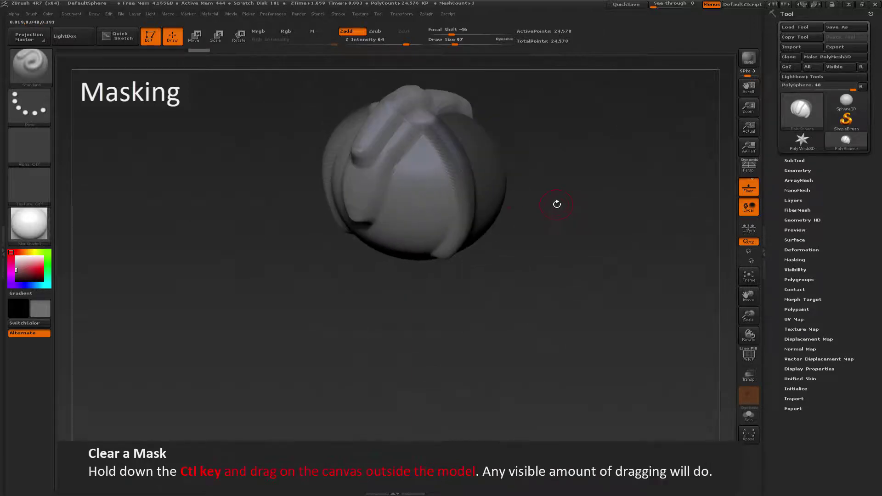
# - Clear the remaining mask from the sphere
pyautogui.press('ctrl')
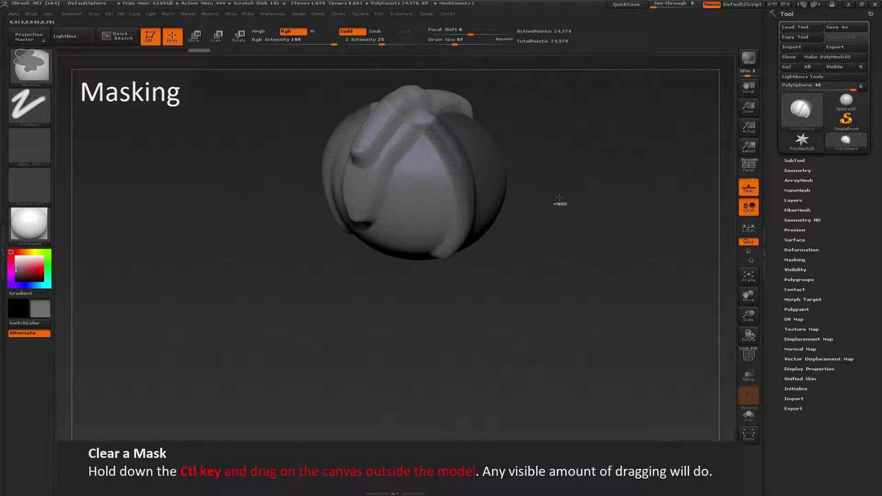
pyautogui.keyDown('ctrl'); pyautogui.moveTo(561, 202); pyautogui.dragTo(628, 261); pyautogui.keyUp('ctrl')
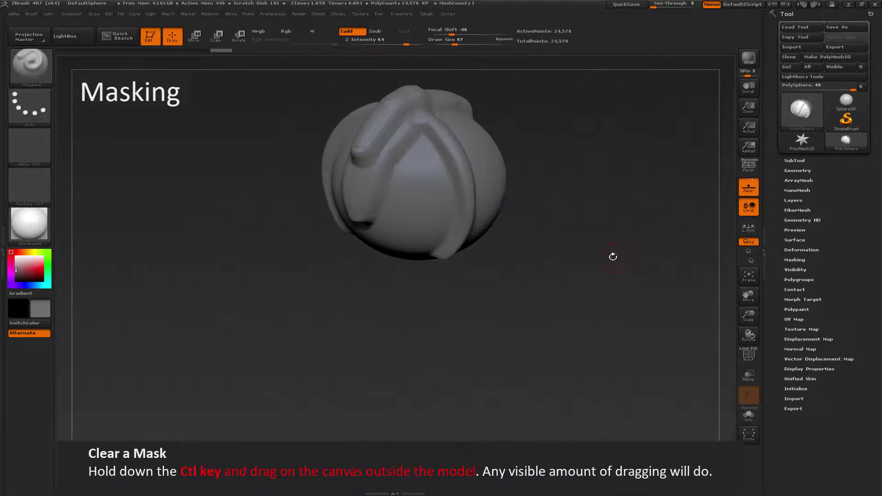
pyautogui.press('ctrl')
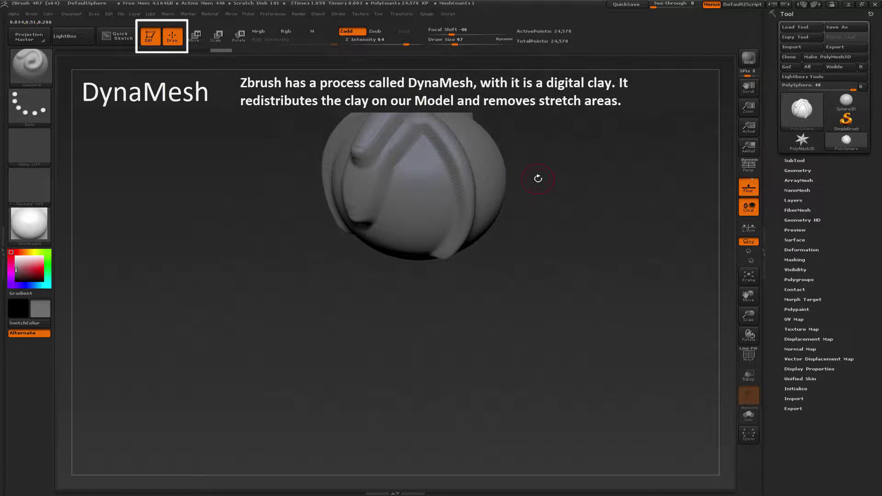
# - Build up a protruding bump on the front ridge with the polyframe displayed, examine the stretched polygons, and hide the polyframe
pyautogui.moveTo(537, 178)
pyautogui.mouseDown()
pyautogui.moveTo(523, 280)
pyautogui.moveTo(538, 279)
pyautogui.mouseUp()
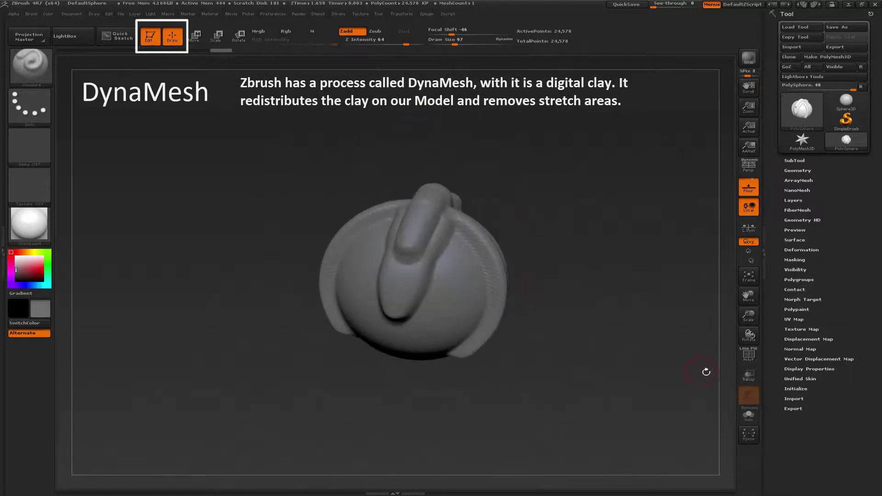
pyautogui.click(748, 355)
pyautogui.moveTo(418, 223); pyautogui.dragTo(436, 219)
pyautogui.moveTo(540, 245); pyautogui.dragTo(511, 229)
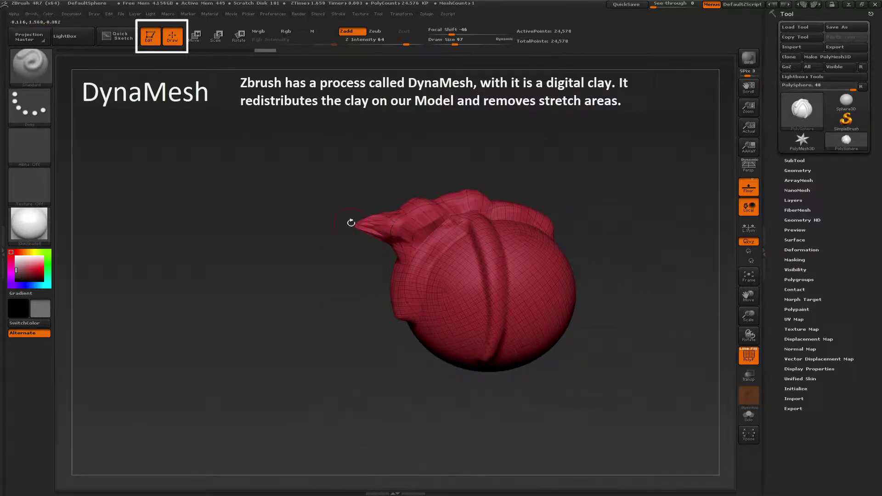
pyautogui.moveTo(351, 220)
pyautogui.mouseDown()
pyautogui.moveTo(626, 261)
pyautogui.moveTo(611, 262)
pyautogui.mouseUp()
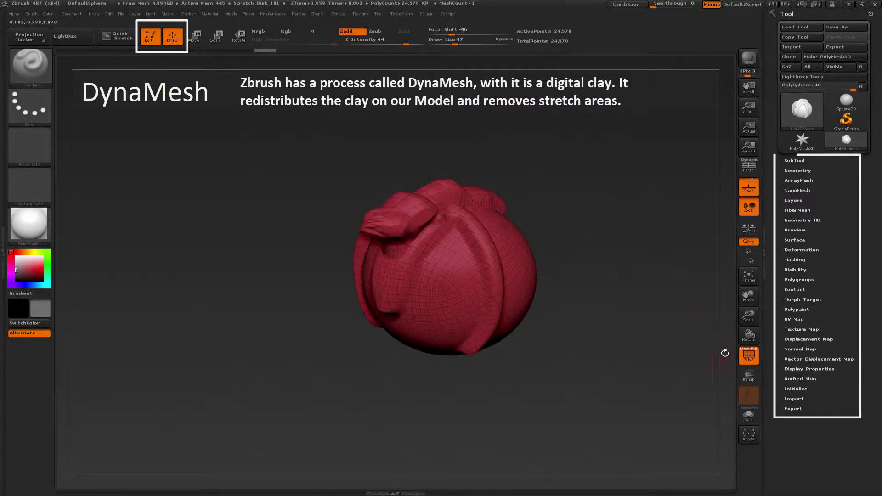
pyautogui.click(748, 355)
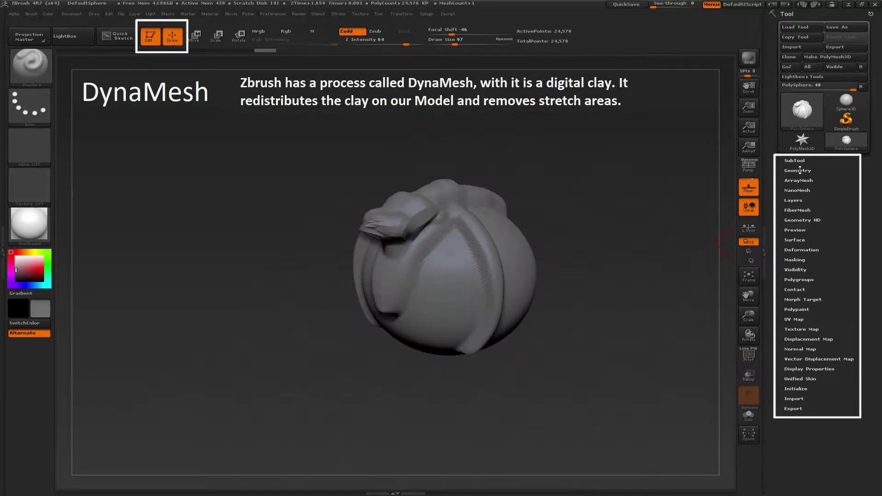
# - Try DynaMesh with the subdivision levels frozen, inspect the polyframe, and undo the conversion
pyautogui.click(797, 171)
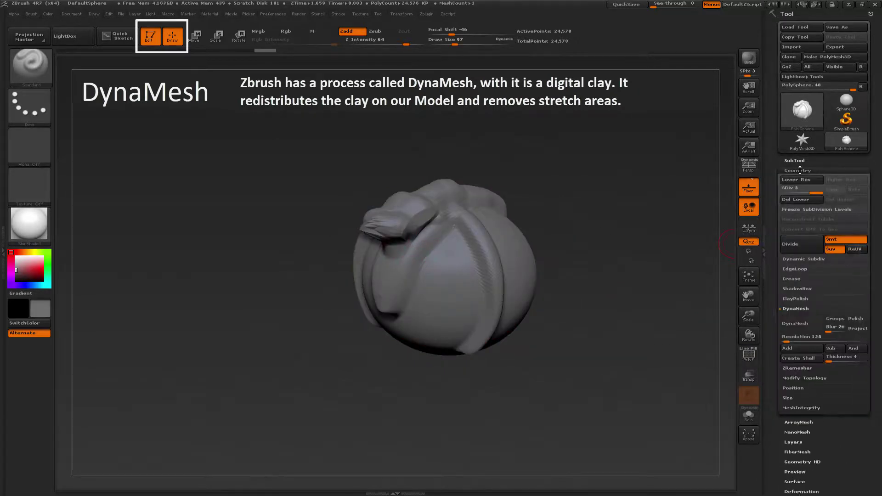
pyautogui.click(795, 322)
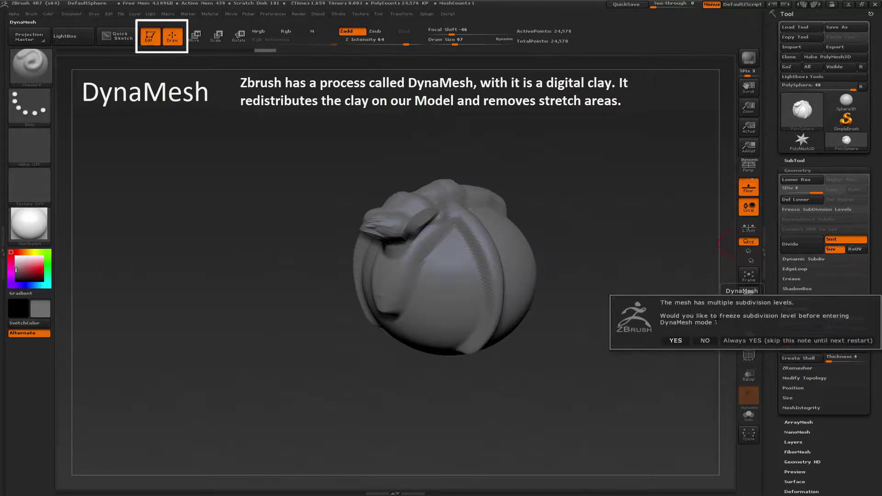
pyautogui.click(675, 341)
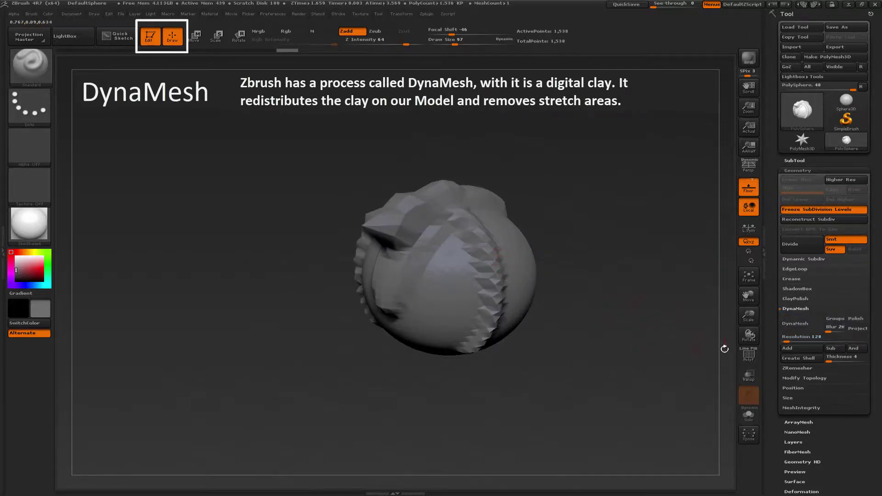
pyautogui.click(748, 355)
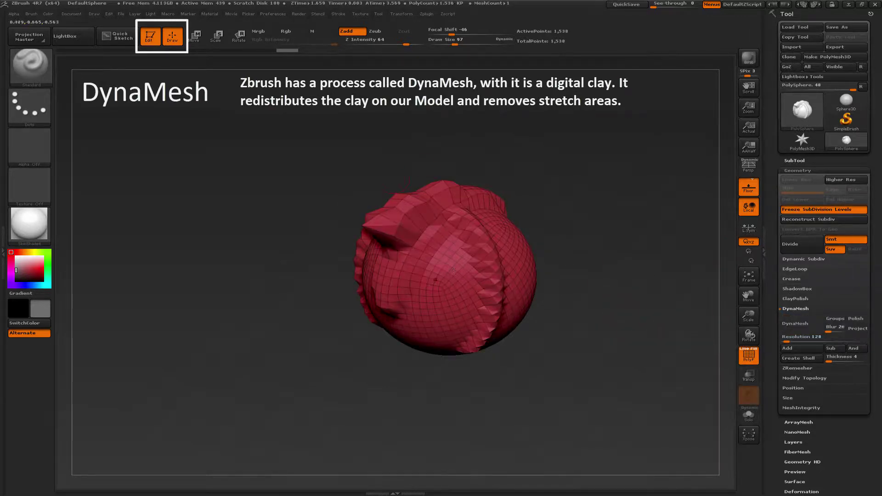
pyautogui.click(747, 359)
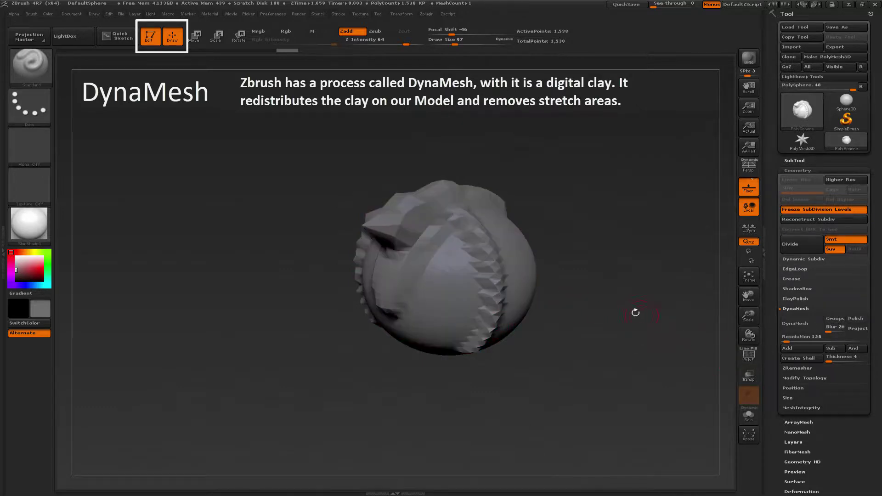
pyautogui.press('d')
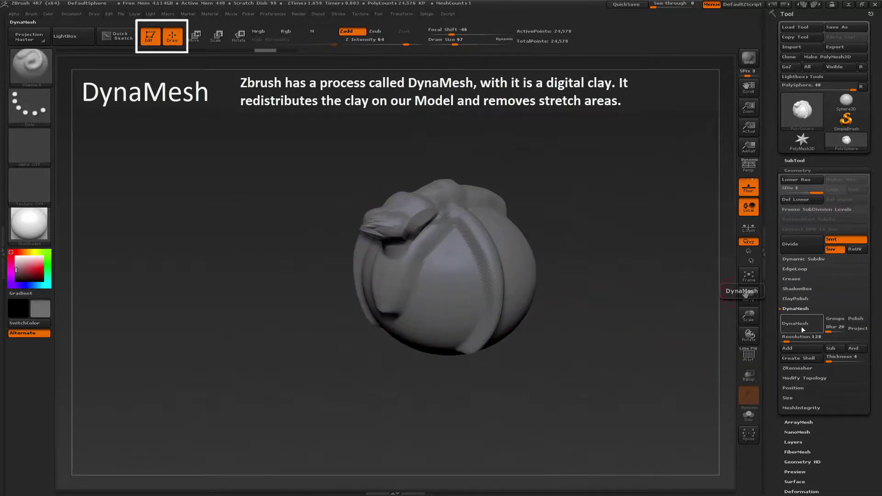
# - Convert the sphere to a DynaMesh at resolution 128 without freezing the subdivision levels, and check its polyframe
pyautogui.click(801, 327)
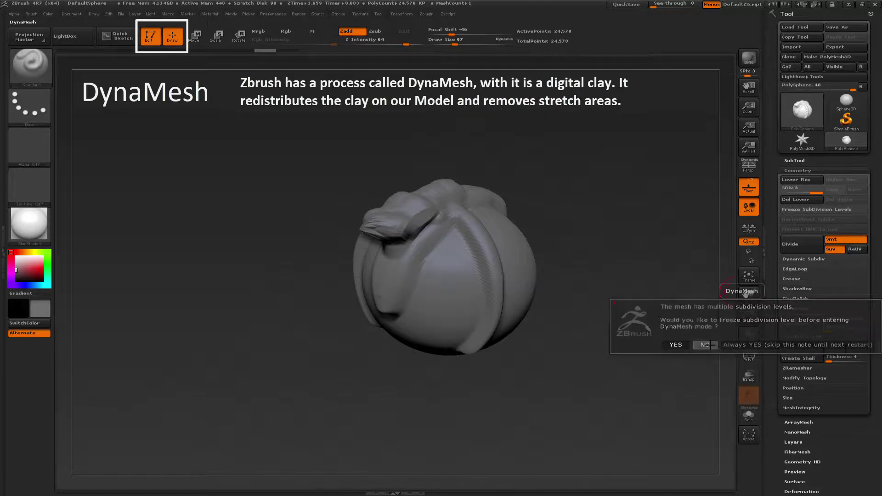
pyautogui.click(705, 345)
pyautogui.click(749, 355)
pyautogui.click(749, 356)
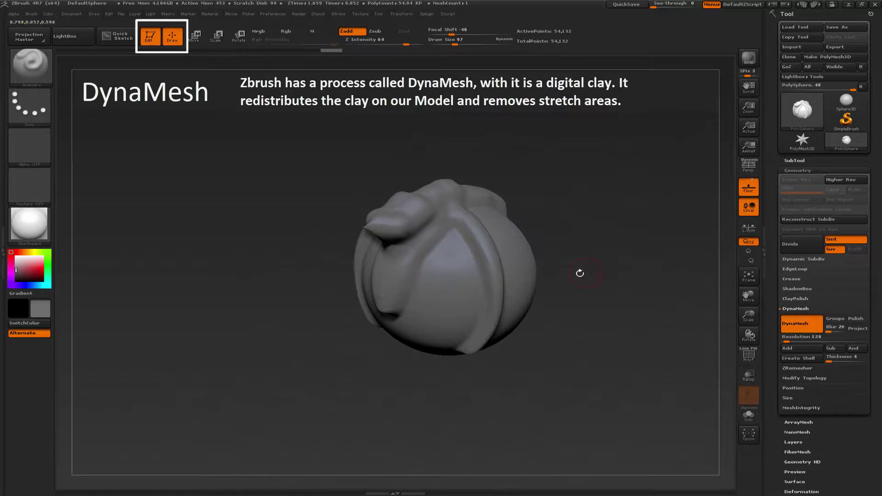
# - Sculpt the protrusion further outward and re-run DynaMesh to redistribute its stretched polygons, checking the mesh with the polyframe
pyautogui.moveTo(458, 212)
pyautogui.mouseDown()
pyautogui.moveTo(524, 182)
pyautogui.moveTo(699, 286)
pyautogui.mouseUp()
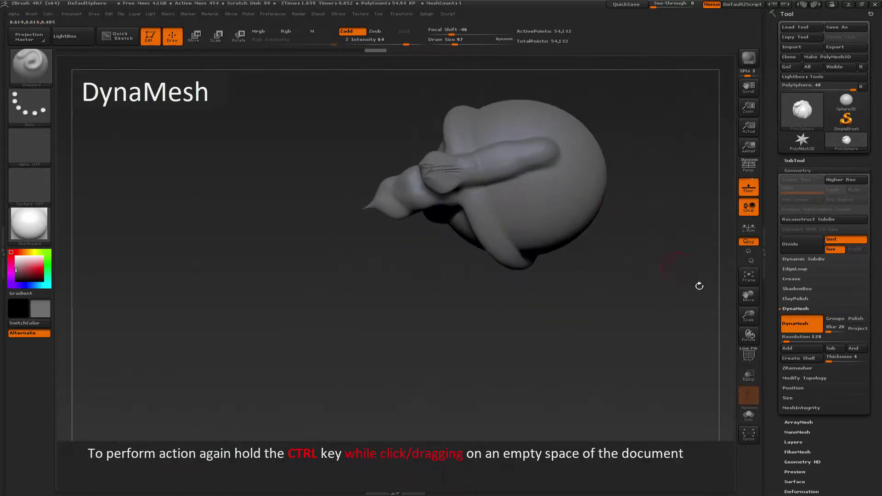
pyautogui.click(748, 354)
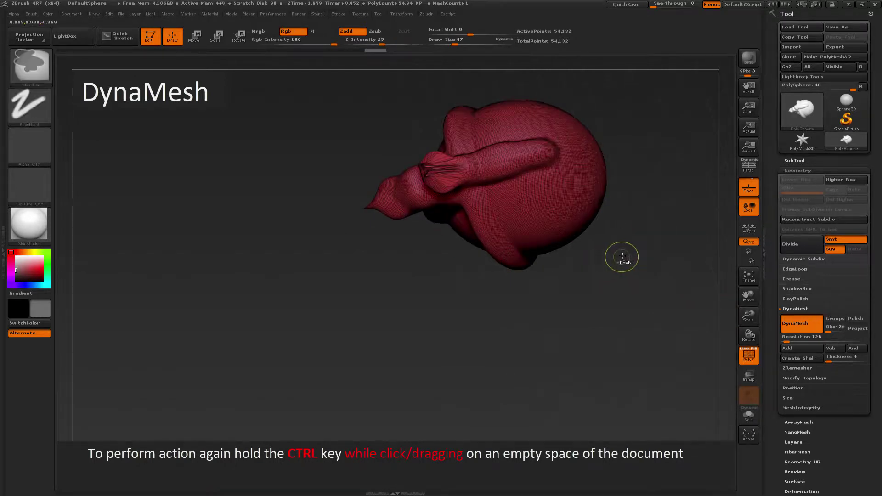
pyautogui.keyDown('ctrl'); pyautogui.moveTo(616, 254); pyautogui.dragTo(689, 337); pyautogui.keyUp('ctrl')
pyautogui.hotkey('shift', 'f')
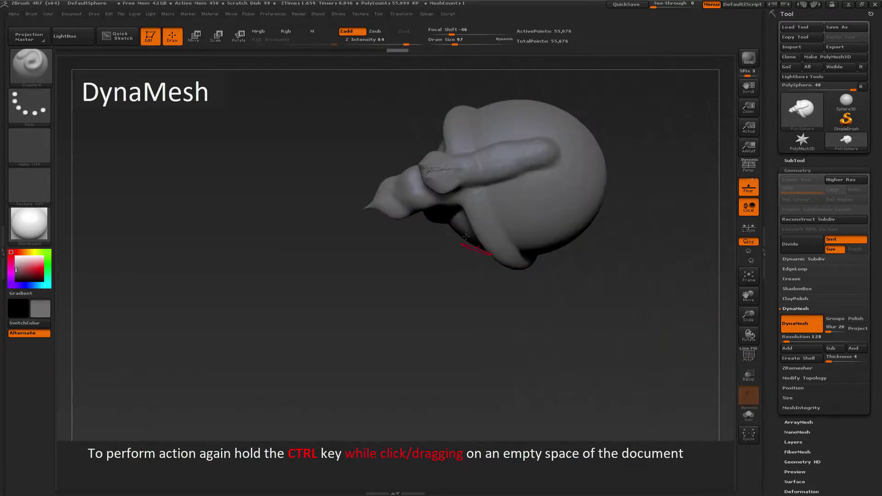
# - Sculpt a simple face on the front of the model with two sunken eyes, a recessed mouth and a raised nose
pyautogui.moveTo(575, 276); pyautogui.dragTo(492, 318)
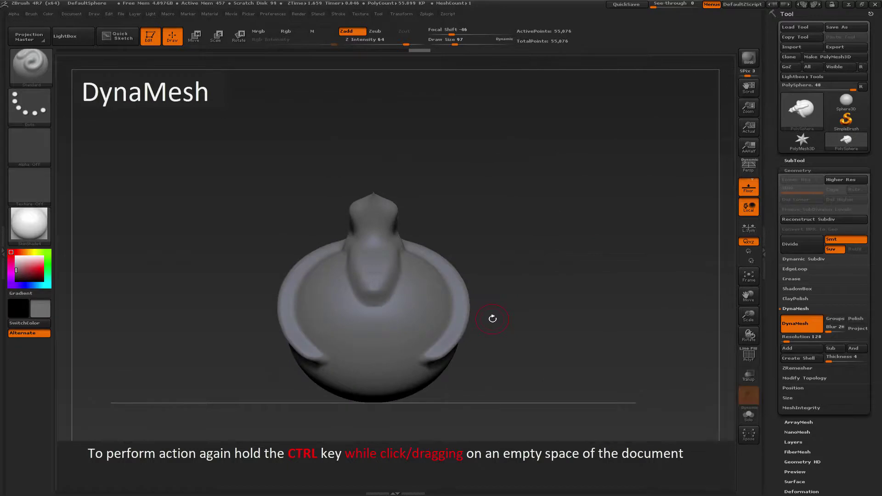
pyautogui.keyDown('ctrl'); pyautogui.click(325, 305); pyautogui.keyUp('ctrl')
pyautogui.keyDown('alt'); pyautogui.click(373, 361); pyautogui.keyUp('alt')
pyautogui.click(371, 322)
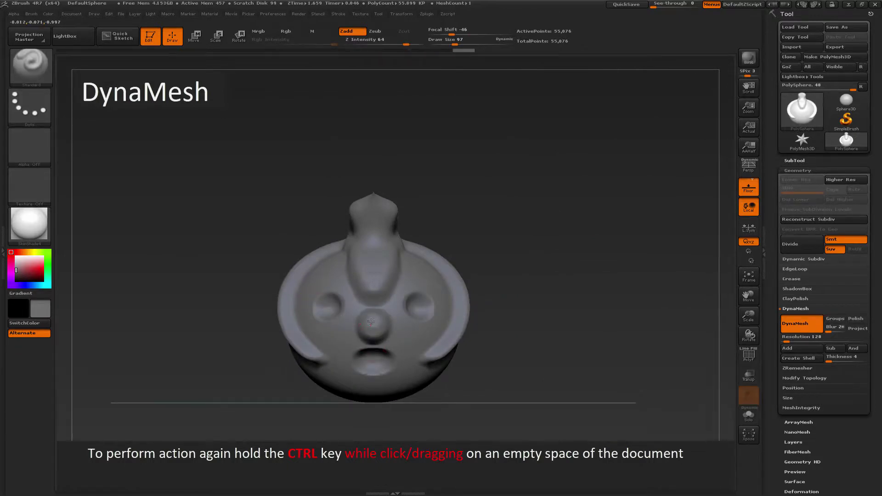
pyautogui.moveTo(334, 306)
pyautogui.keyDown('ctrl'); pyautogui.mouseDown()
pyautogui.moveTo(427, 309)
pyautogui.moveTo(413, 299)
pyautogui.moveTo(390, 298)
pyautogui.moveTo(381, 329)
pyautogui.moveTo(340, 340)
pyautogui.moveTo(413, 340)
pyautogui.moveTo(398, 334)
pyautogui.mouseUp(); pyautogui.keyUp('ctrl')
pyautogui.moveTo(492, 311); pyautogui.dragTo(528, 311)
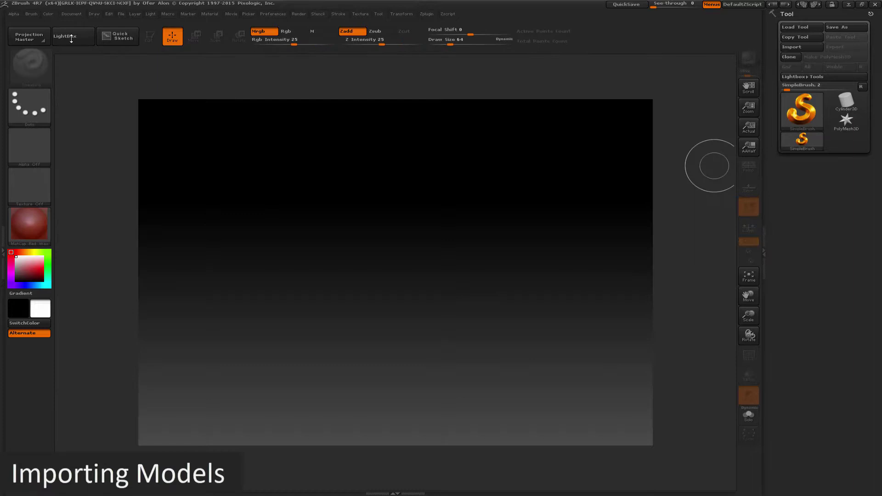
# - Glance at the LightBox projects, close LightBox, and import the man base.obj mesh as a new tool
pyautogui.click(69, 36)
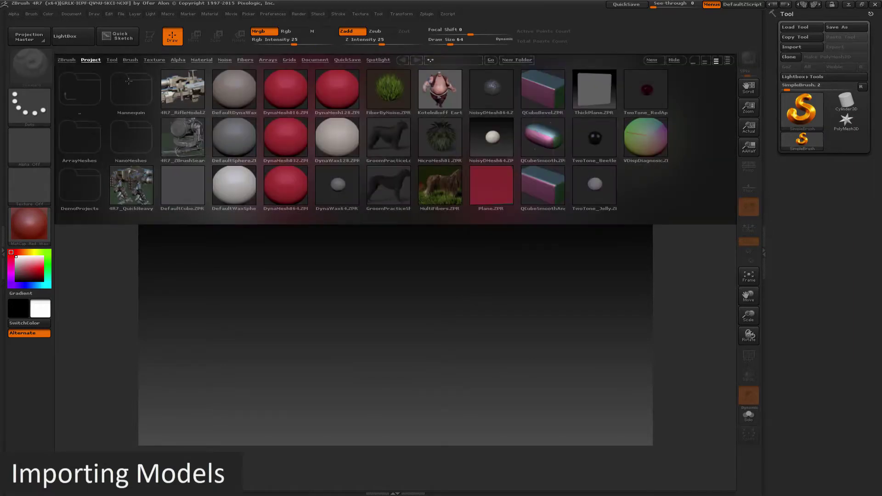
pyautogui.click(85, 42)
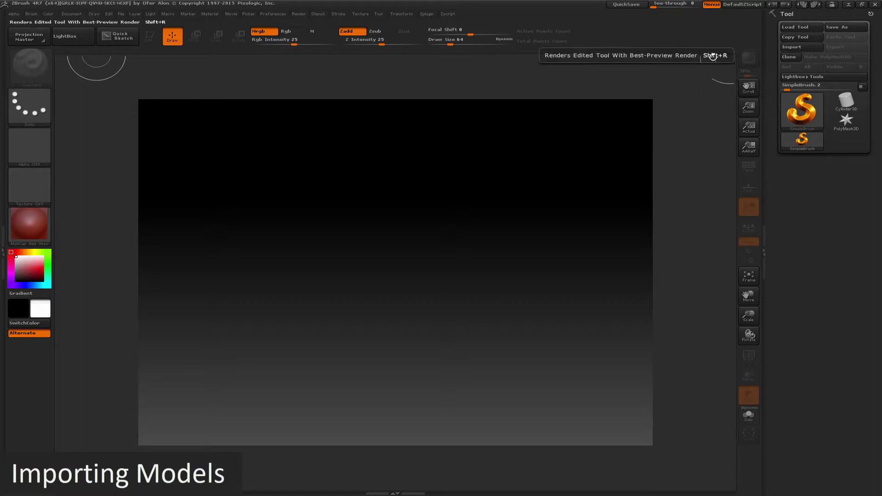
pyautogui.click(792, 47)
pyautogui.click(176, 76)
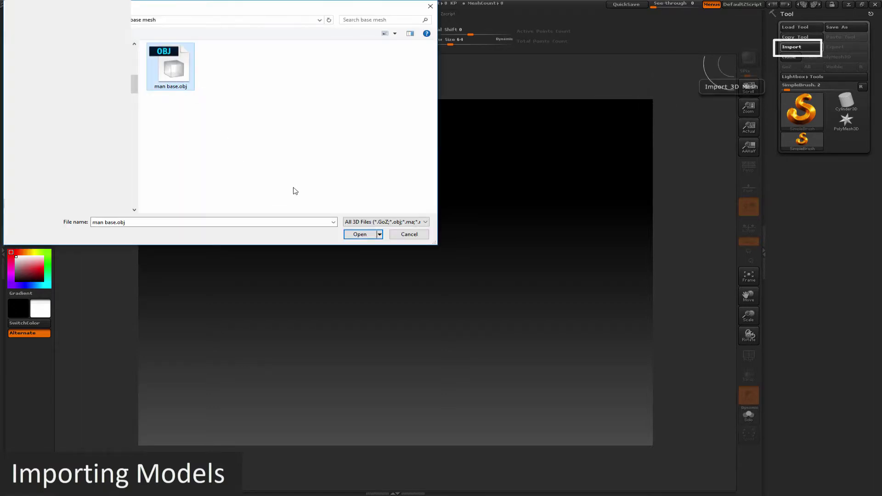
pyautogui.click(360, 234)
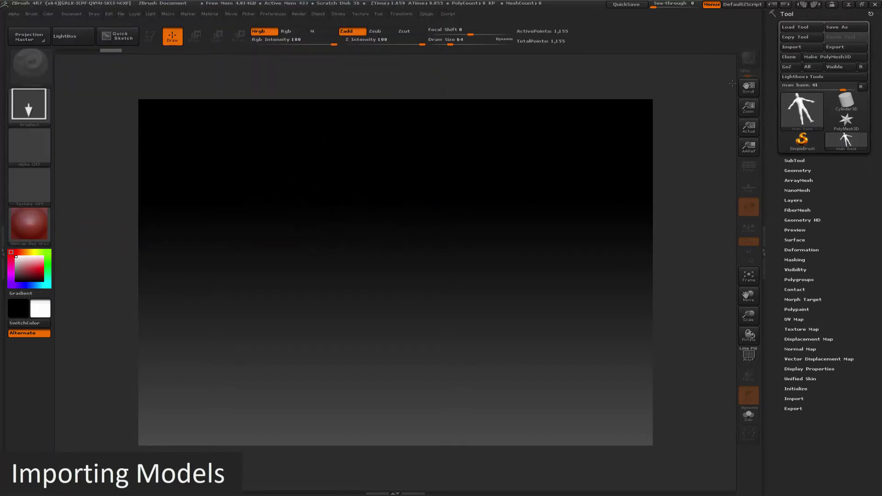
# - Draw the imported man base model upright on the canvas and turn on Edit mode
pyautogui.moveTo(816, 119)
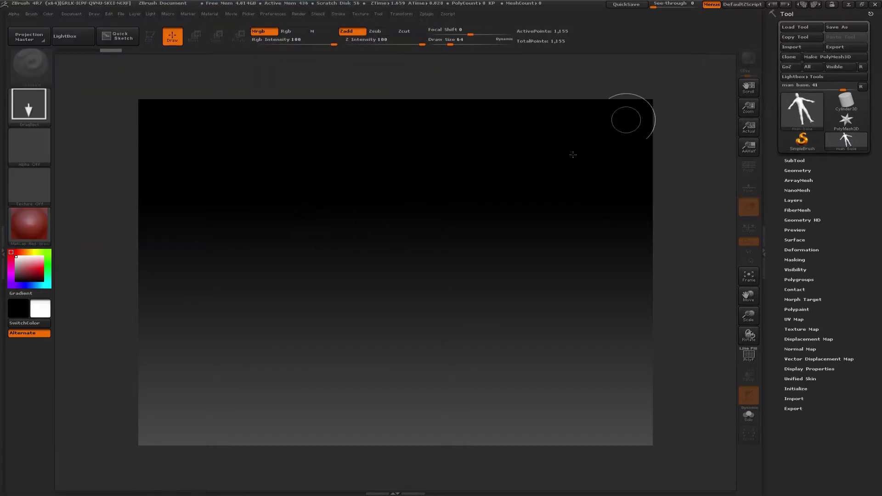
pyautogui.moveTo(374, 213)
pyautogui.mouseDown()
pyautogui.moveTo(381, 275)
pyautogui.moveTo(374, 375)
pyautogui.mouseUp()
pyautogui.press('t')
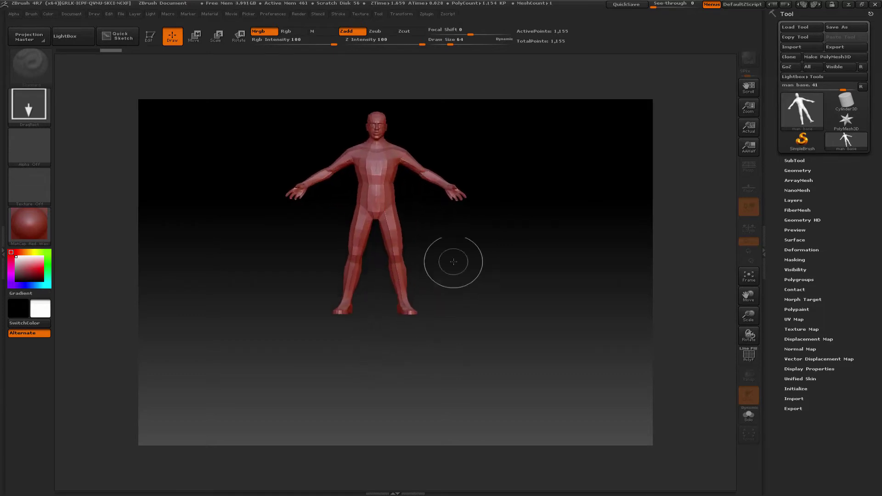
pyautogui.click(150, 39)
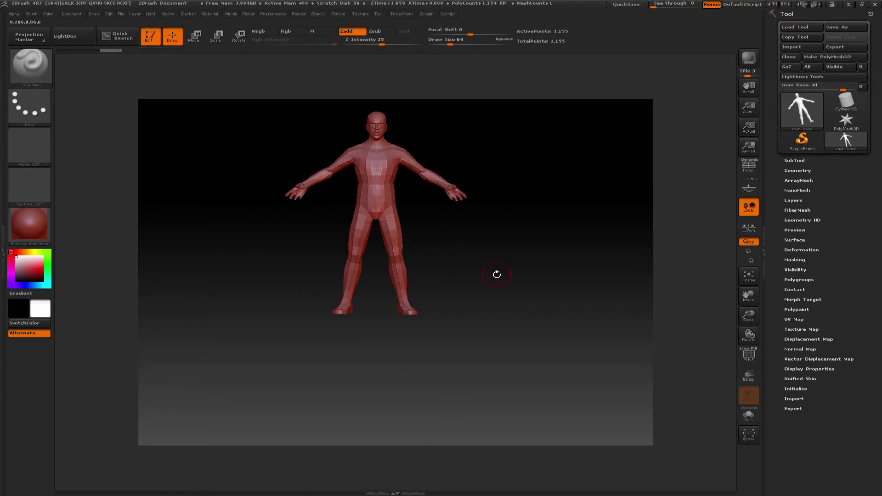
# - Display the polyframe on the man base model for a closer look at its topology
pyautogui.moveTo(496, 277); pyautogui.dragTo(446, 297)
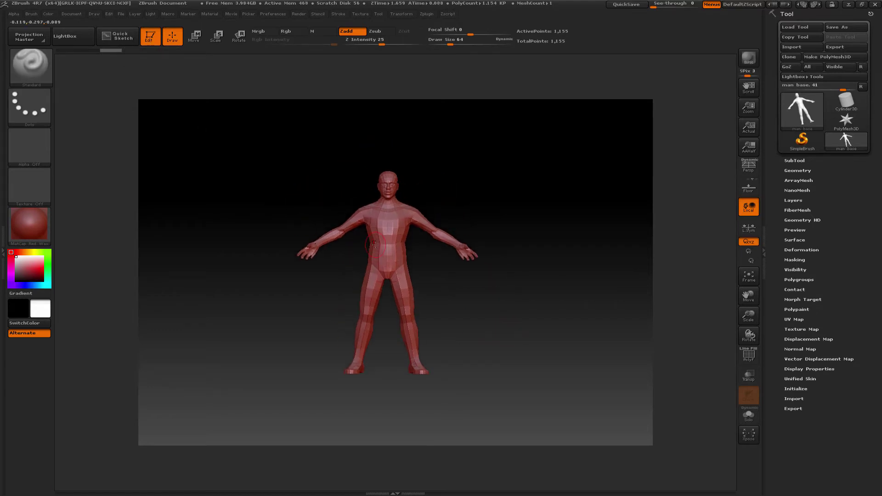
pyautogui.moveTo(431, 268); pyautogui.dragTo(458, 320)
pyautogui.click(749, 355)
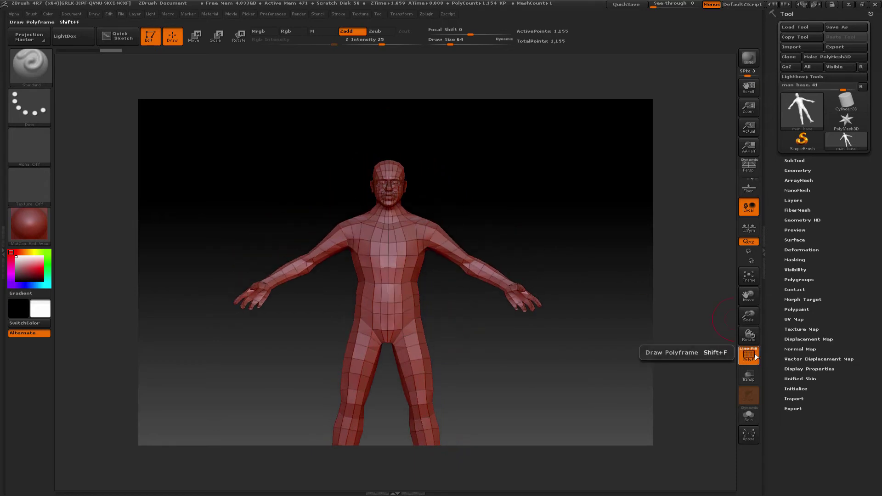